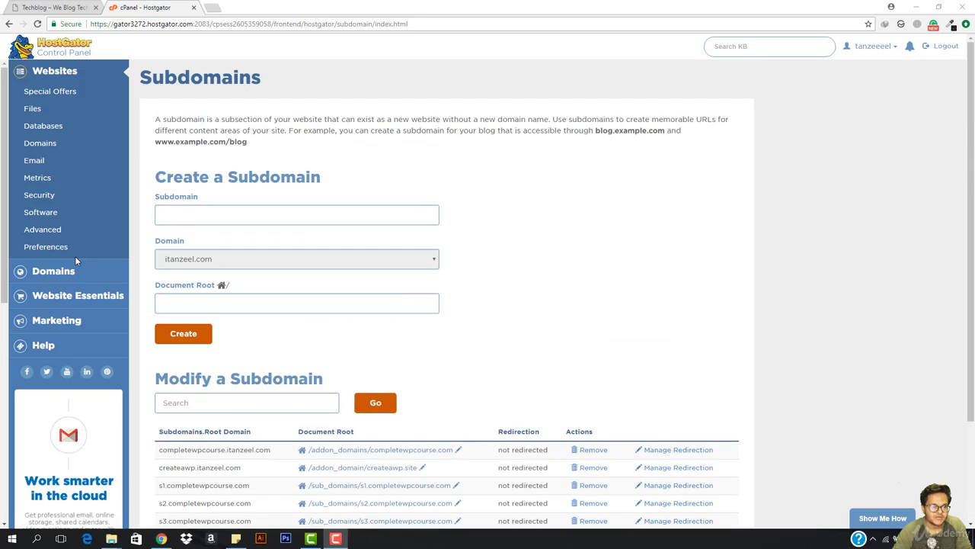
# Return from Subdomains to the cPanel main page and bring the Files tools into view
pyautogui.click(34, 111)
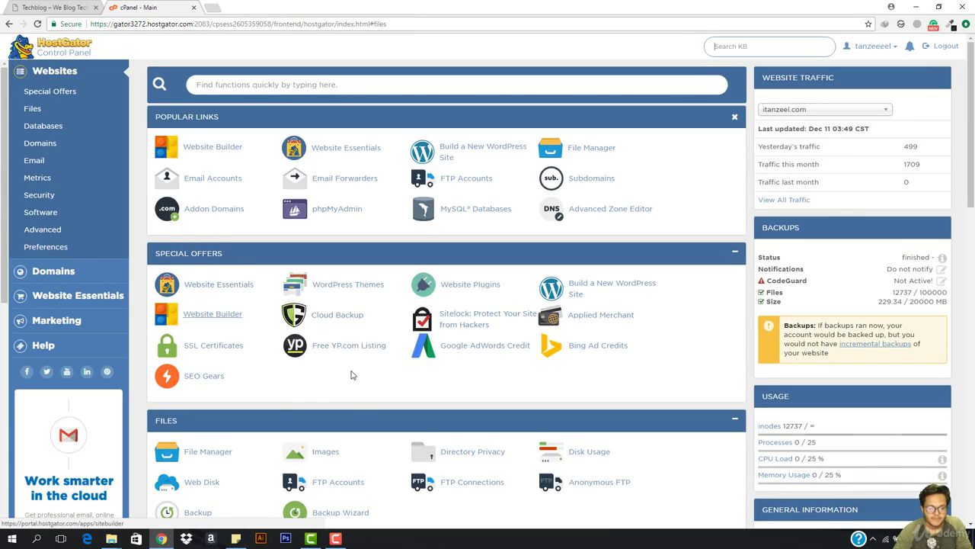
pyautogui.scroll(-4, 213, 450)
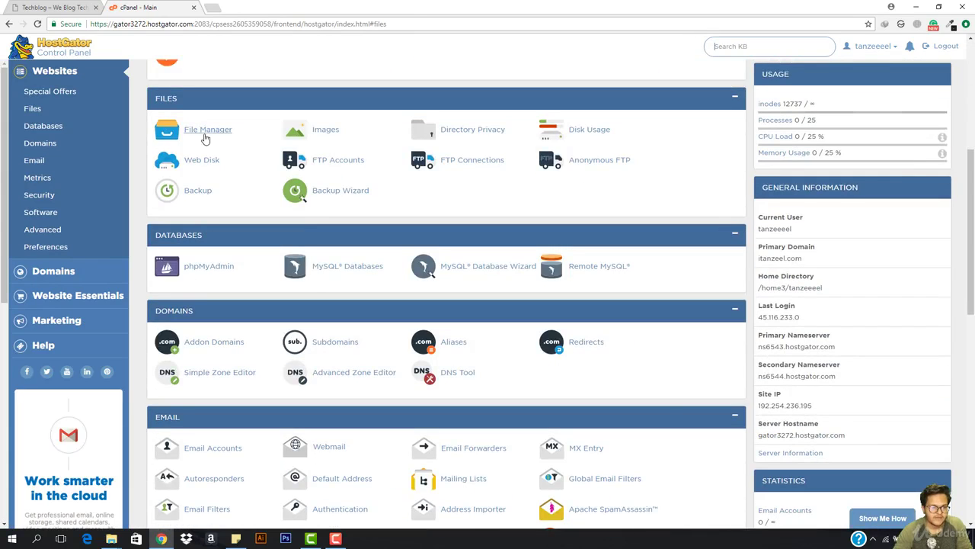
# Open File Manager and go into the sub_domains/s3.completewpcourse.com folder
pyautogui.click(204, 131)
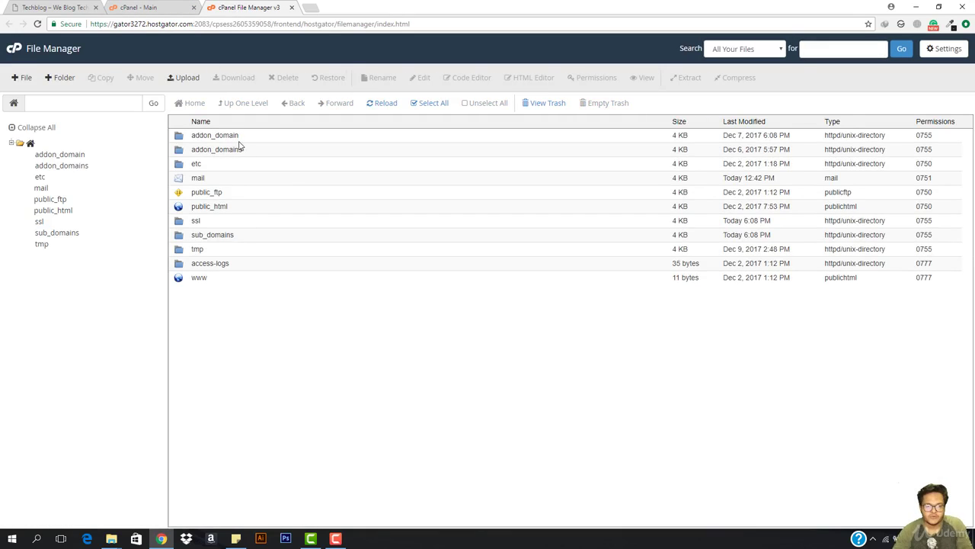
pyautogui.doubleClick(245, 235)
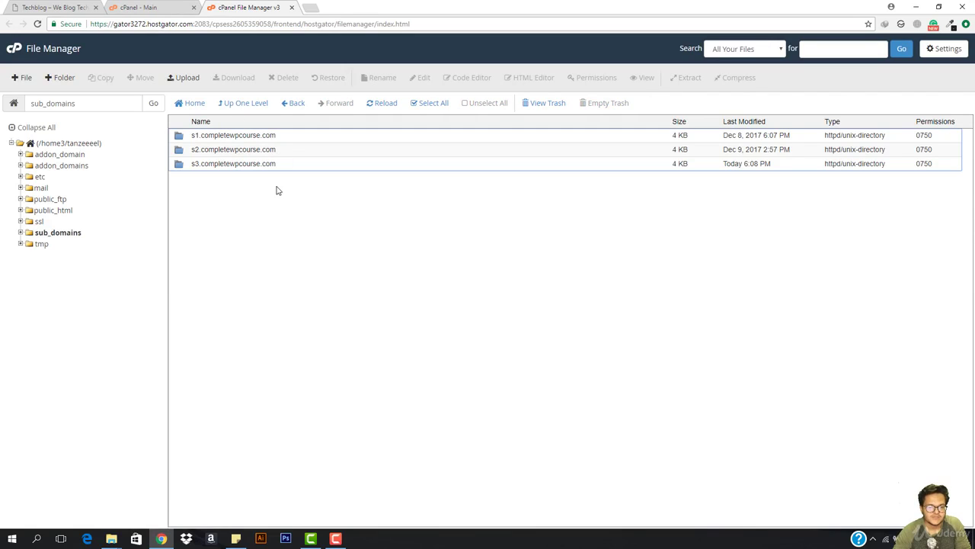
pyautogui.doubleClick(309, 166)
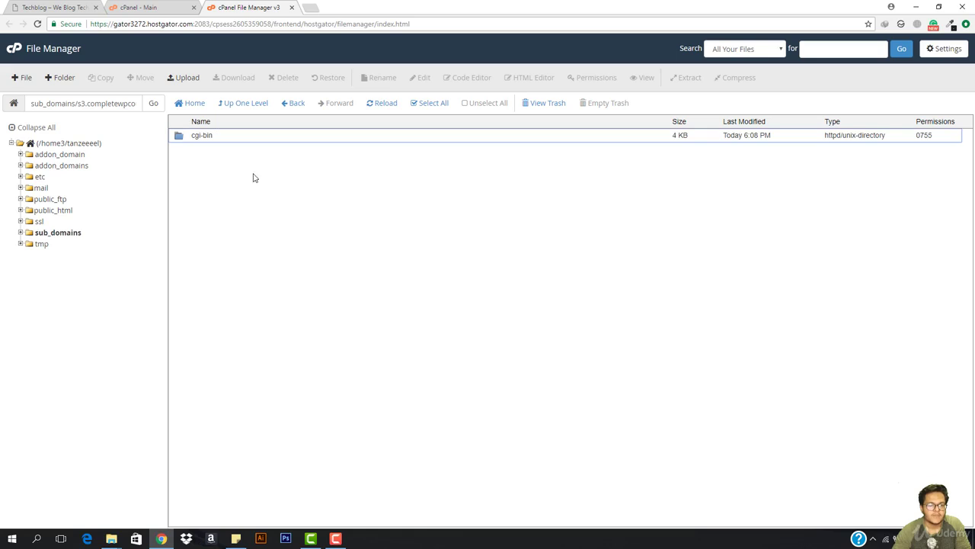
# Upload wordpress.zip from Downloads > Compressed > wordpress-4.9.1 > wordpress into s3.completewpcourse.com
pyautogui.click(188, 77)
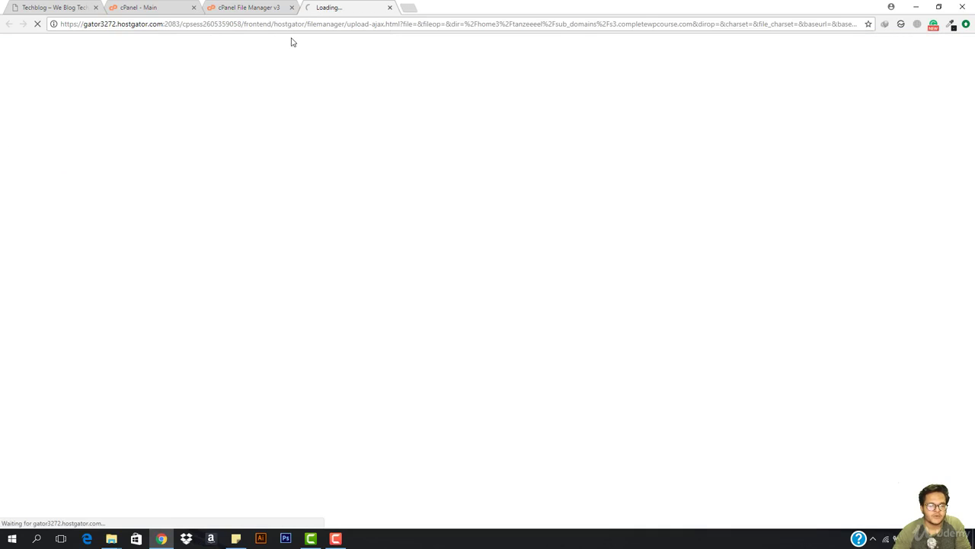
pyautogui.click(486, 216)
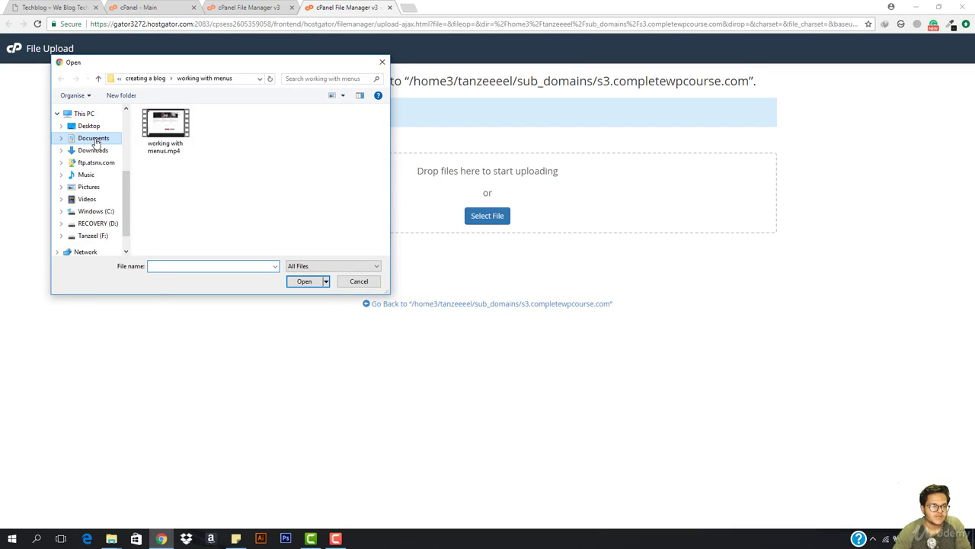
pyautogui.click(95, 150)
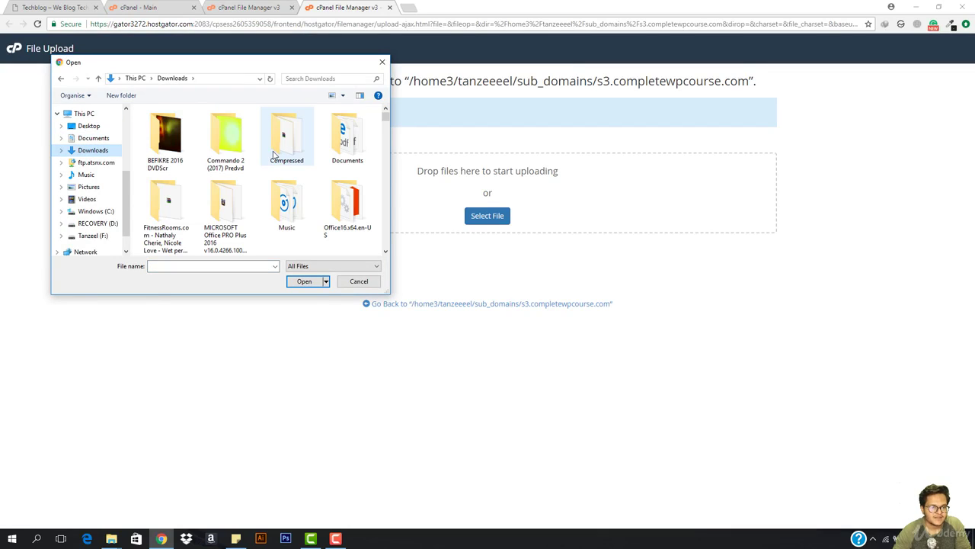
pyautogui.doubleClick(292, 132)
pyautogui.scroll(-2, 213, 209)
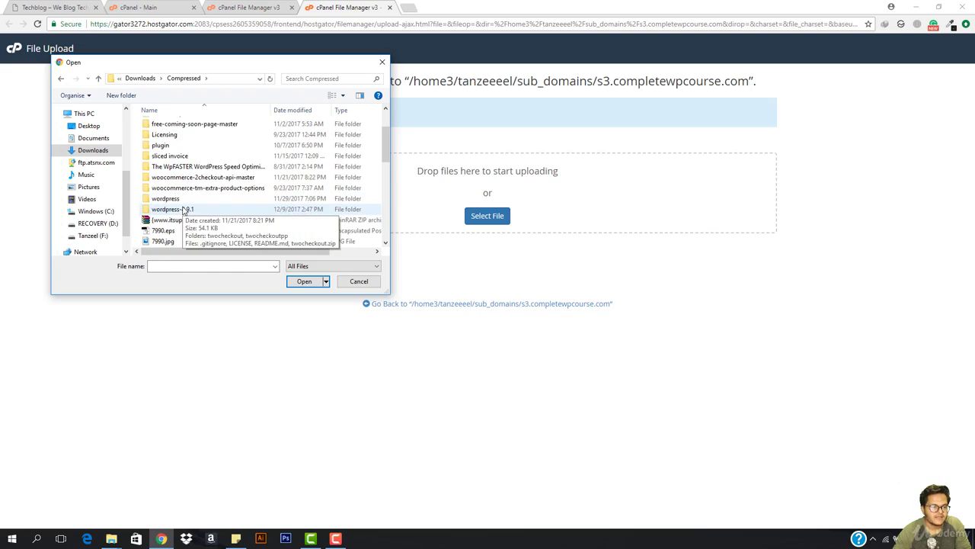
pyautogui.doubleClick(198, 211)
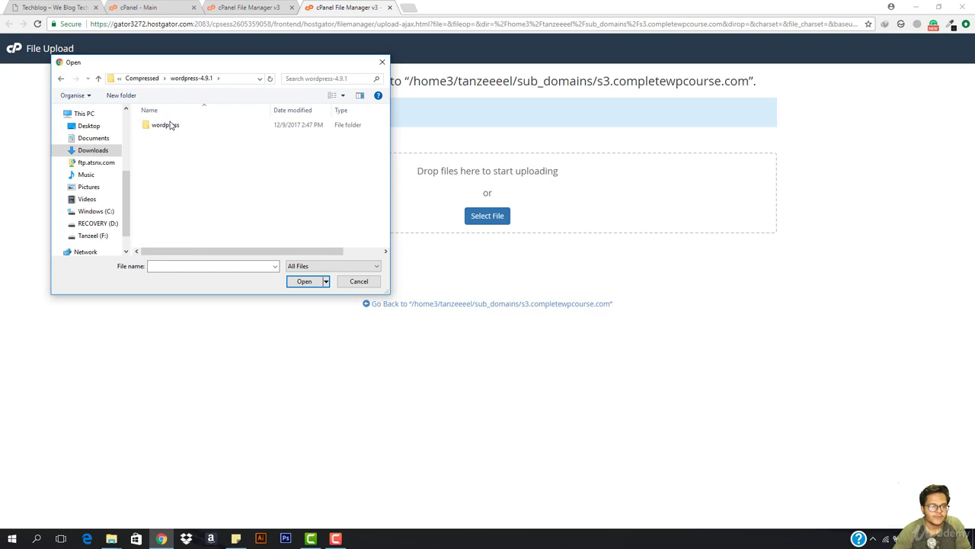
pyautogui.click(175, 128)
pyautogui.doubleClick(175, 128)
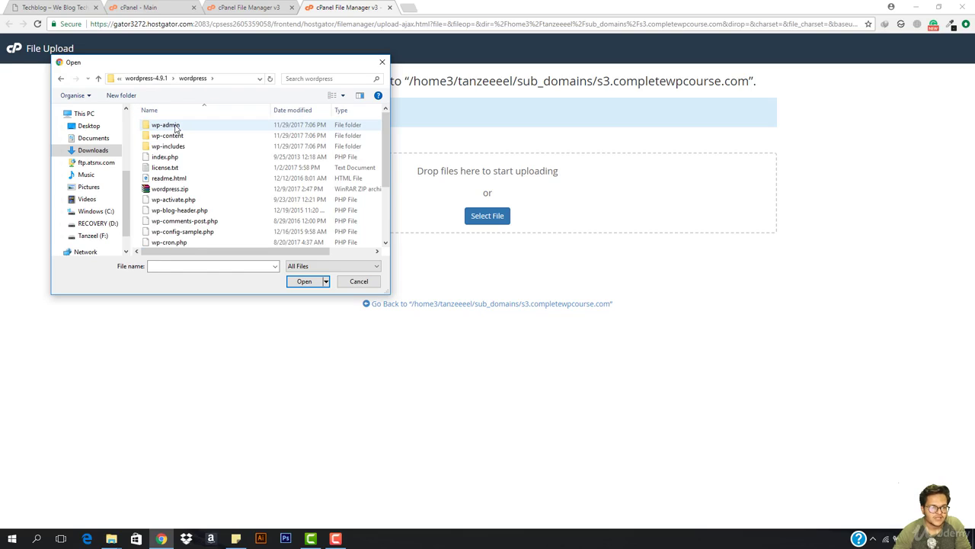
pyautogui.doubleClick(168, 190)
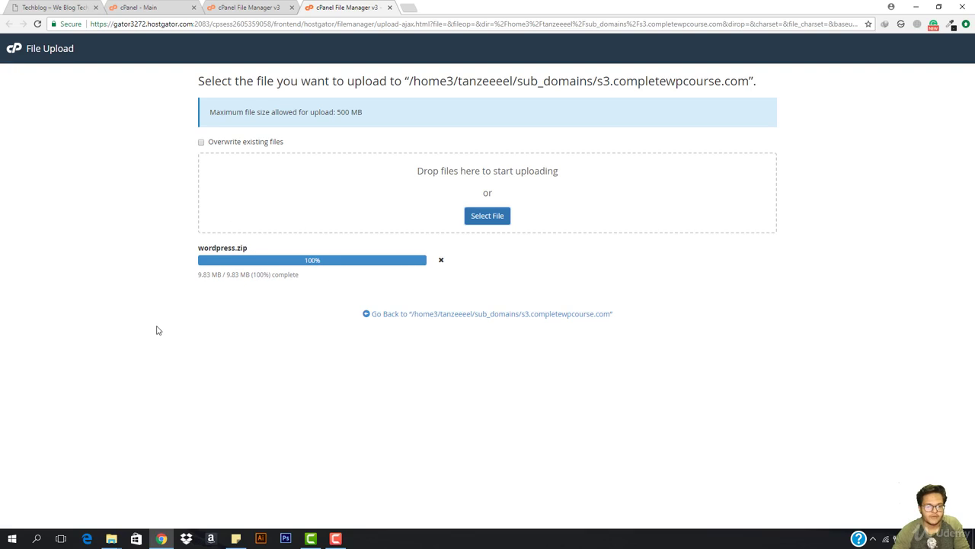
pyautogui.click(414, 317)
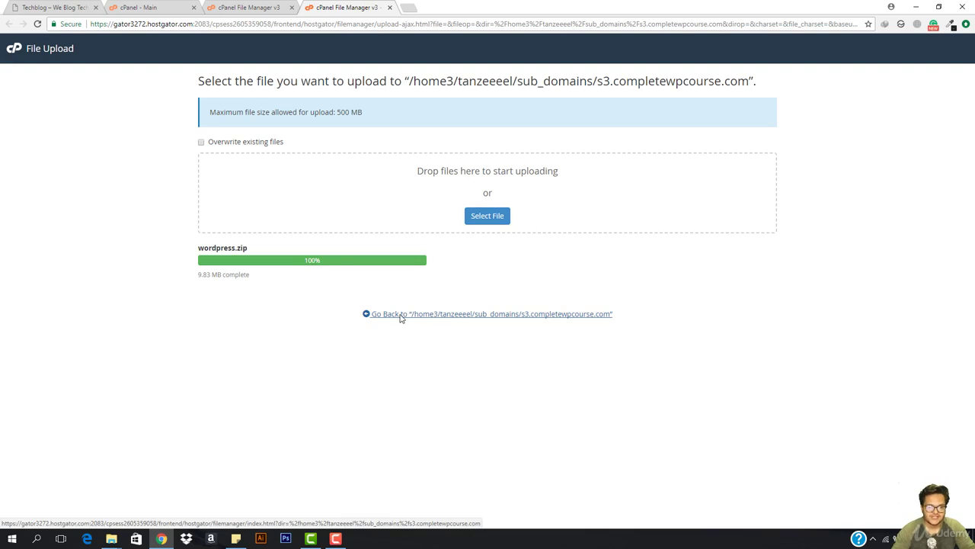
# Extract wordpress.zip into s3.completewpcourse.com and refresh the listing to show the files
pyautogui.rightClick(250, 152)
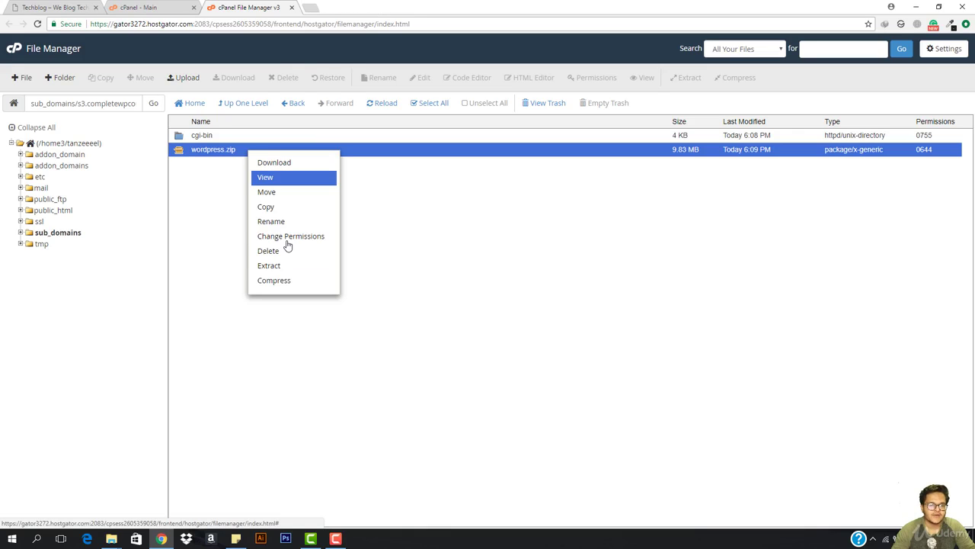
pyautogui.click(279, 267)
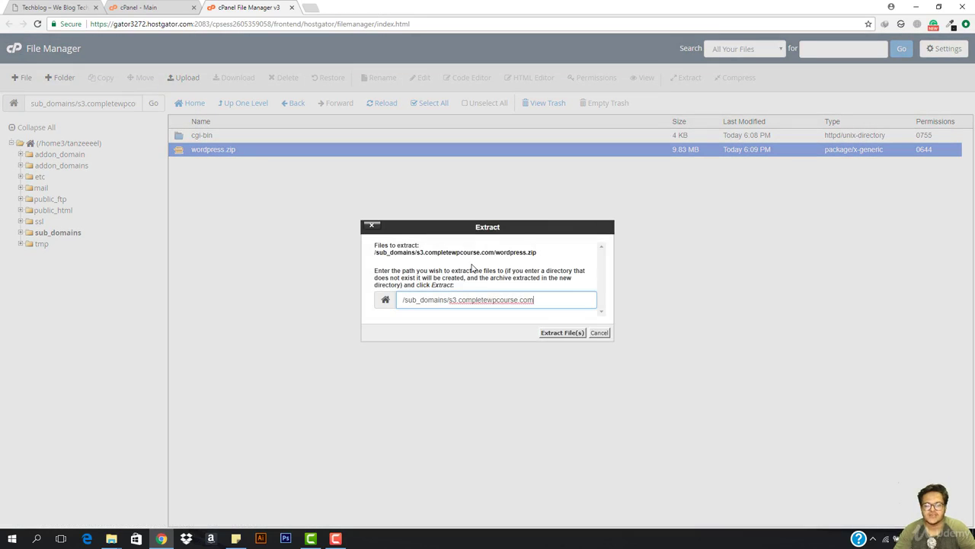
pyautogui.click(559, 336)
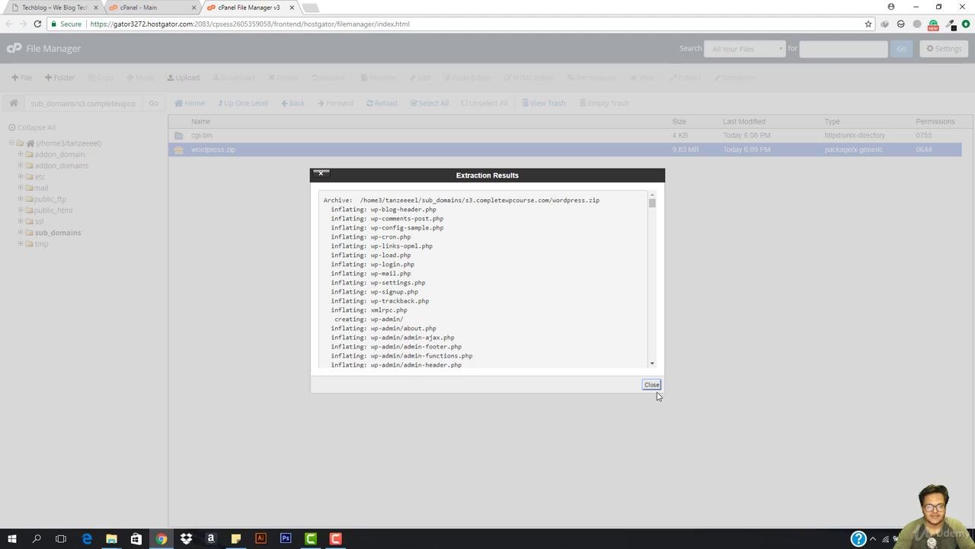
pyautogui.click(650, 384)
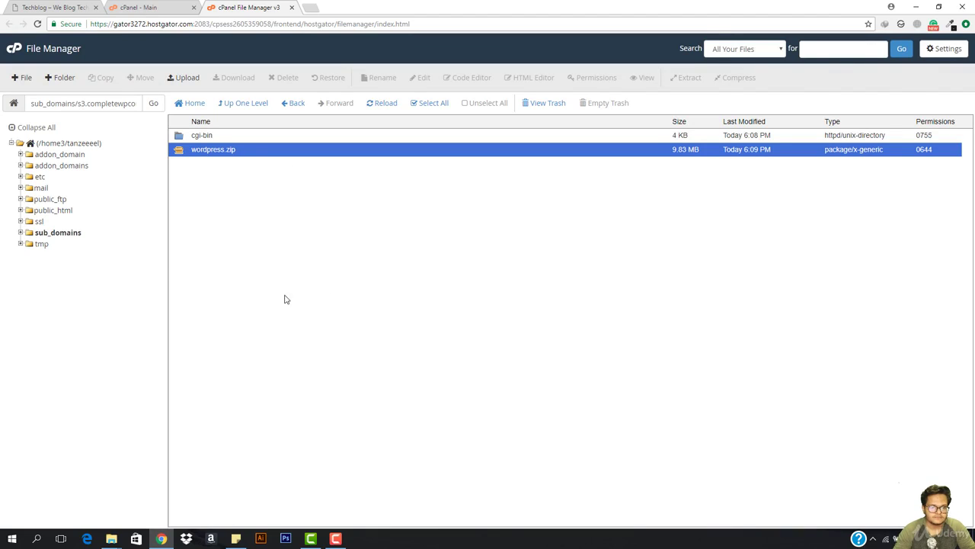
pyautogui.click(377, 109)
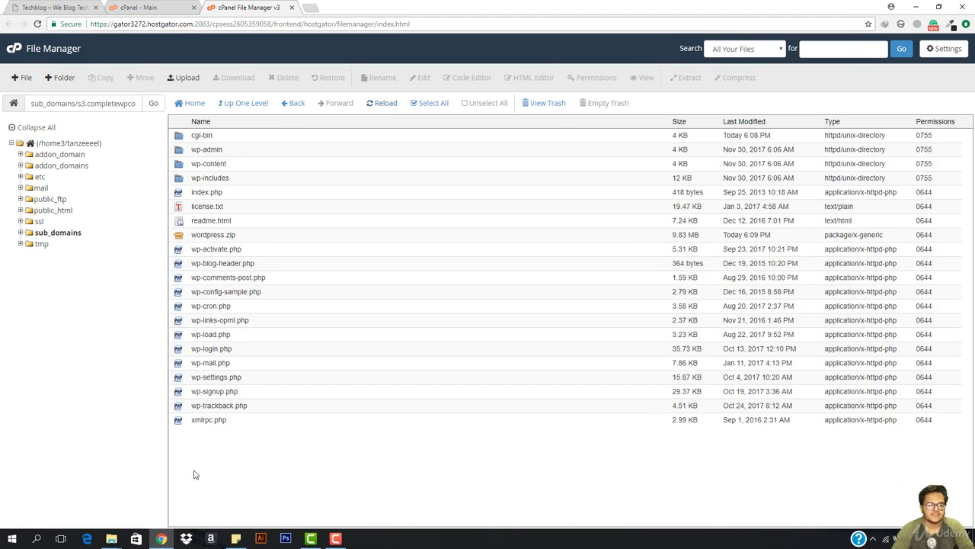
# Permanently delete wordpress.zip, skipping the trash
pyautogui.click(258, 238)
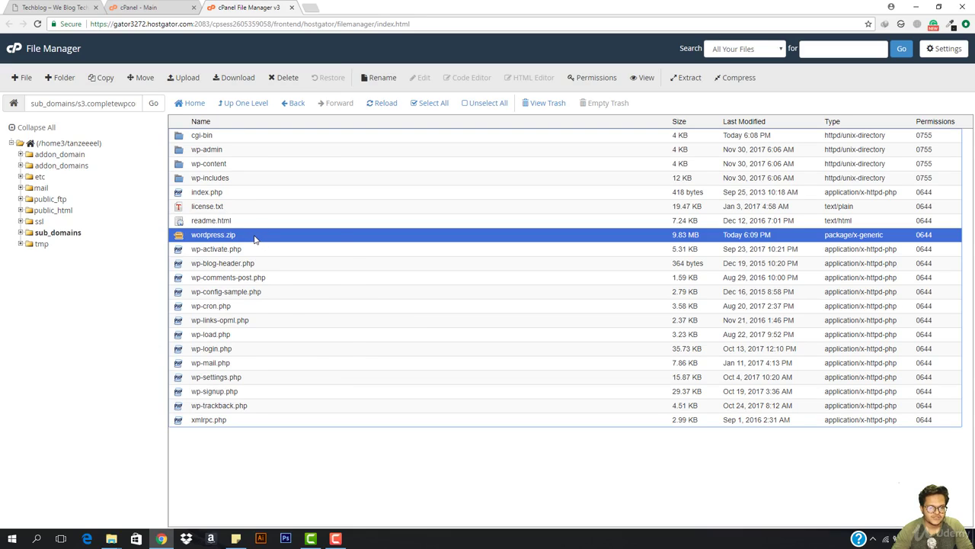
pyautogui.rightClick(254, 238)
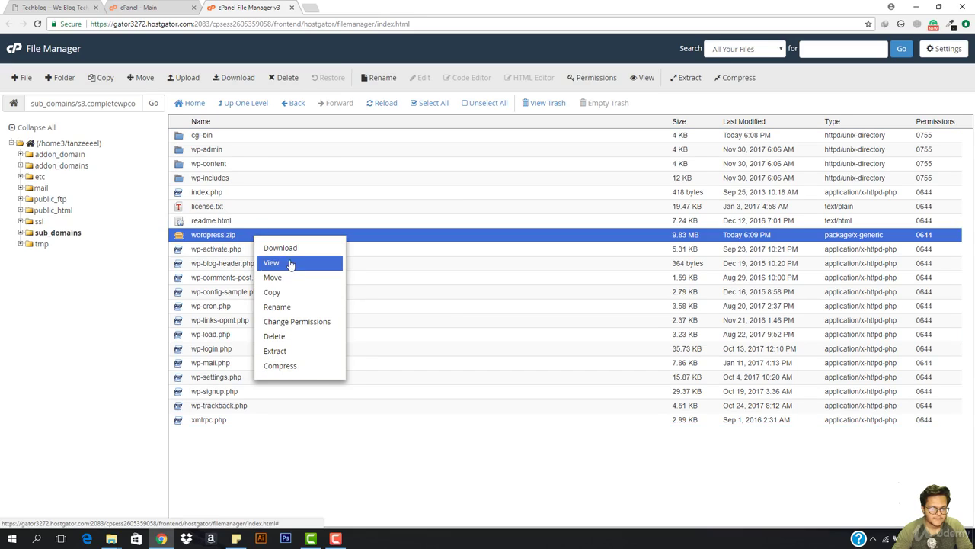
pyautogui.click(292, 336)
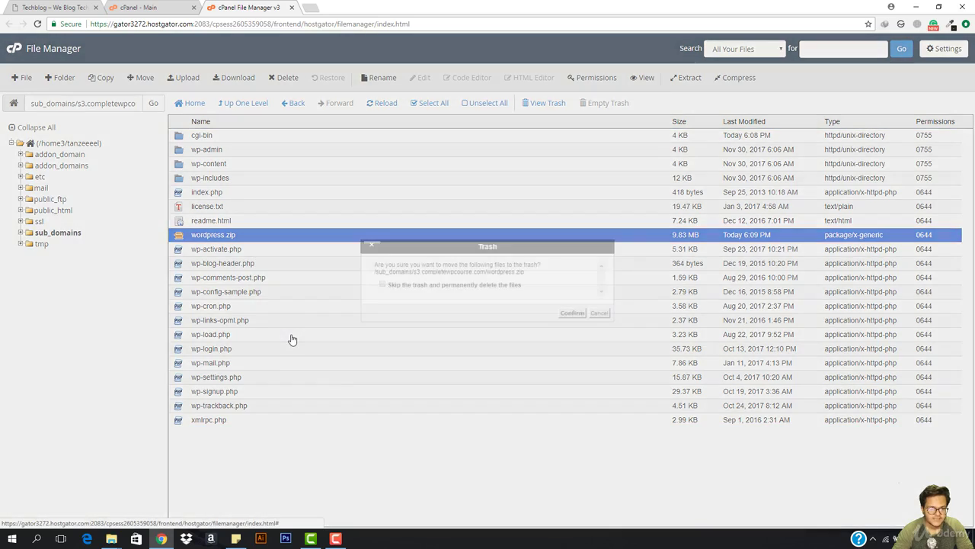
pyautogui.click(418, 286)
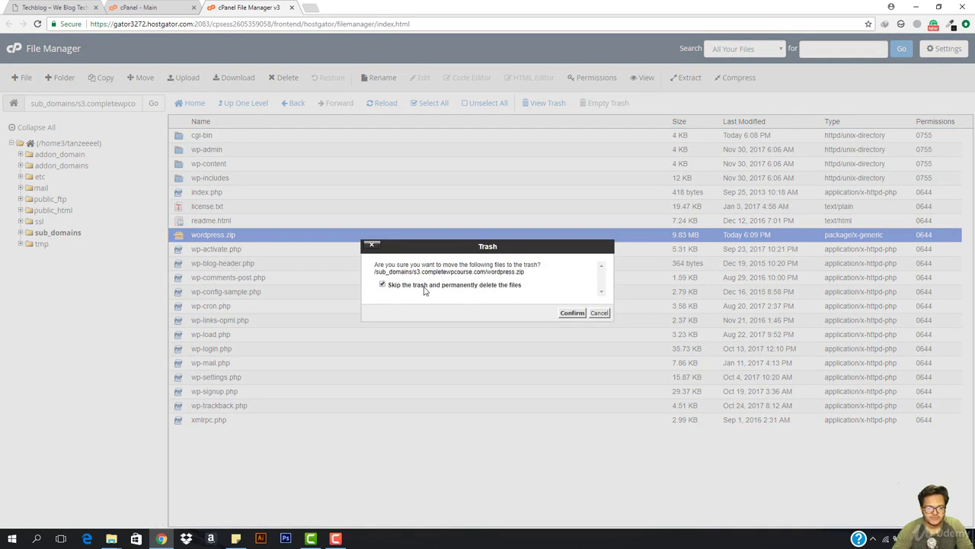
pyautogui.click(572, 313)
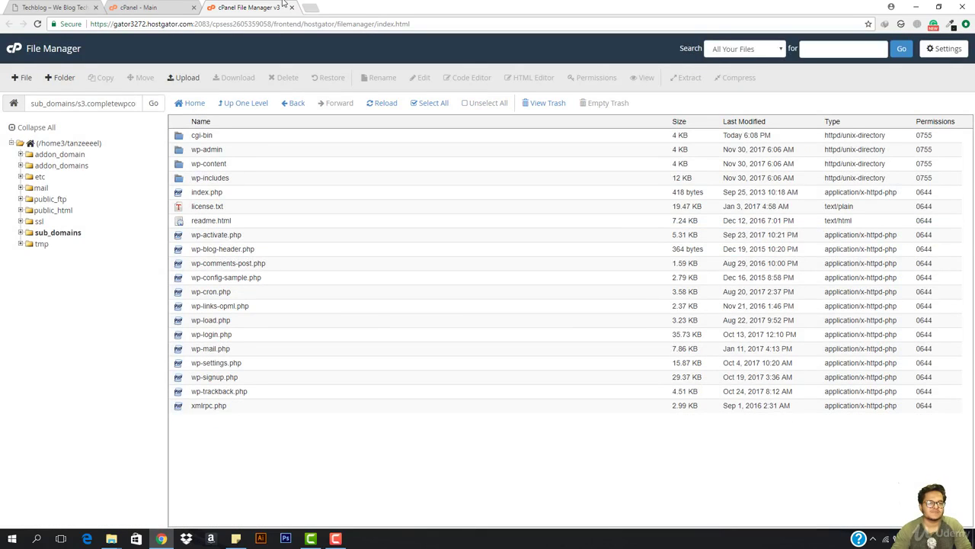
# Load s3.completewpcourse.com in a new browser tab
pyautogui.click(310, 8)
pyautogui.write('s3')
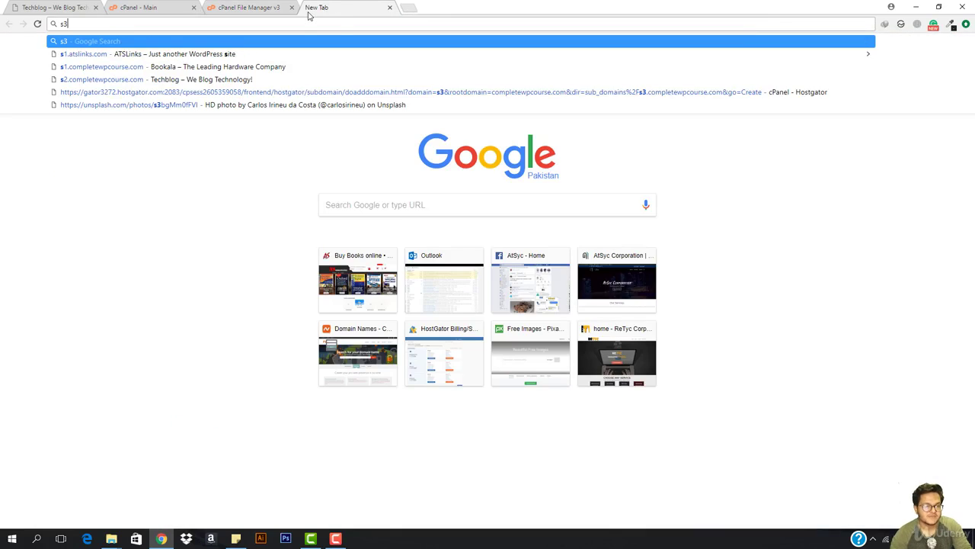
pyautogui.write('.c')
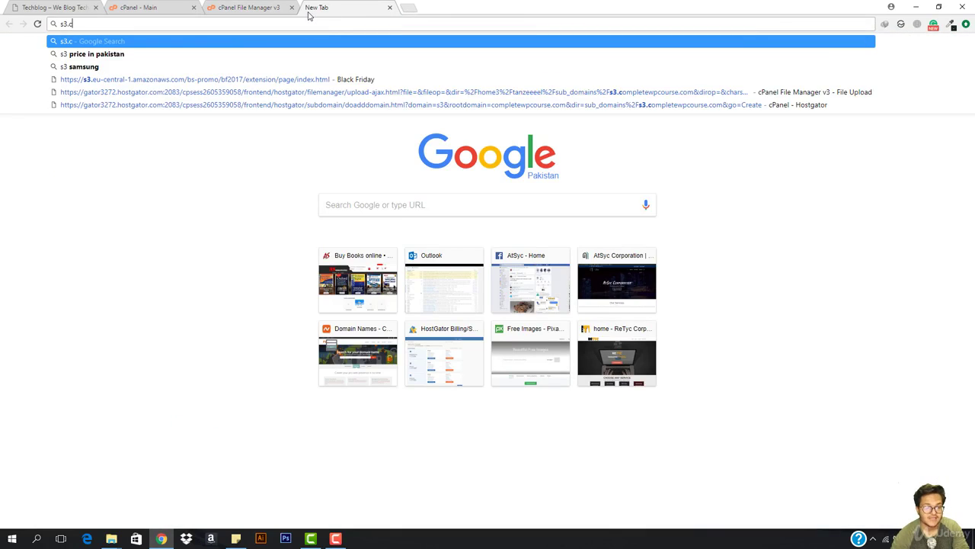
pyautogui.write('omplete')
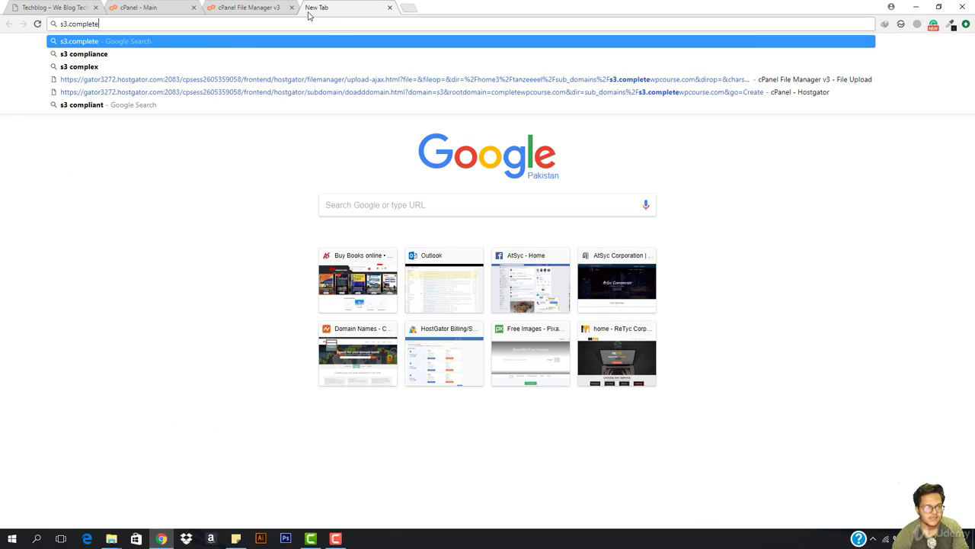
pyautogui.write('wpcourse.com')
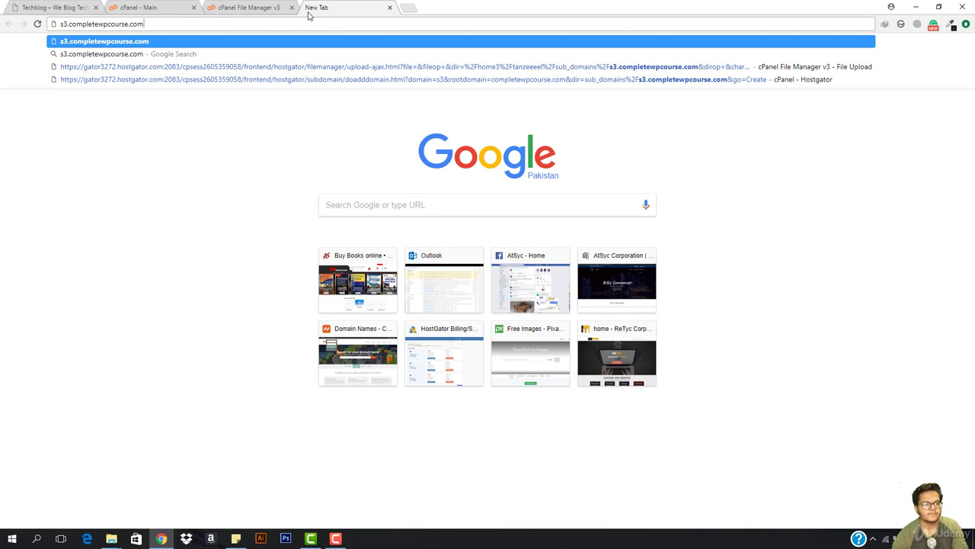
pyautogui.press('Return')
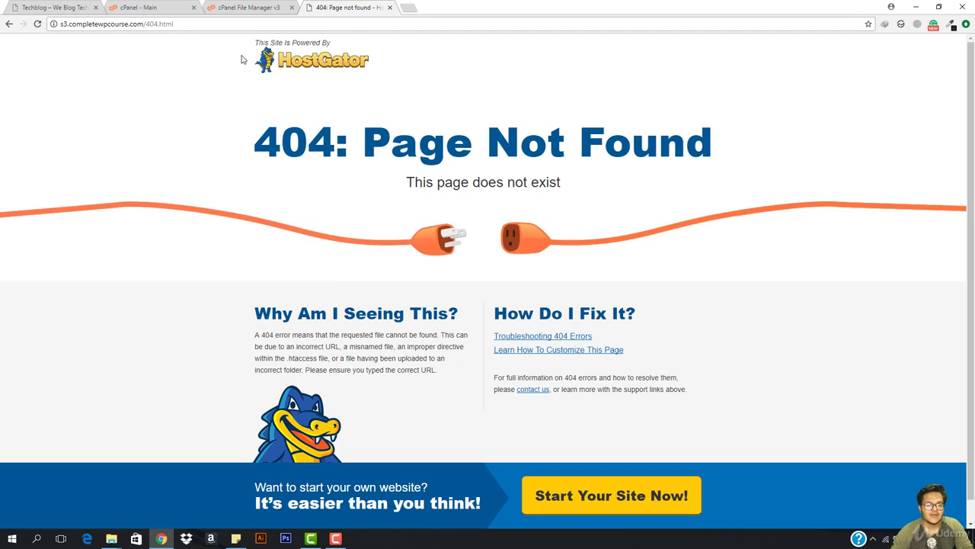
# Strip 404.html from the address and reload to reach the WordPress language page
pyautogui.click(336, 538)
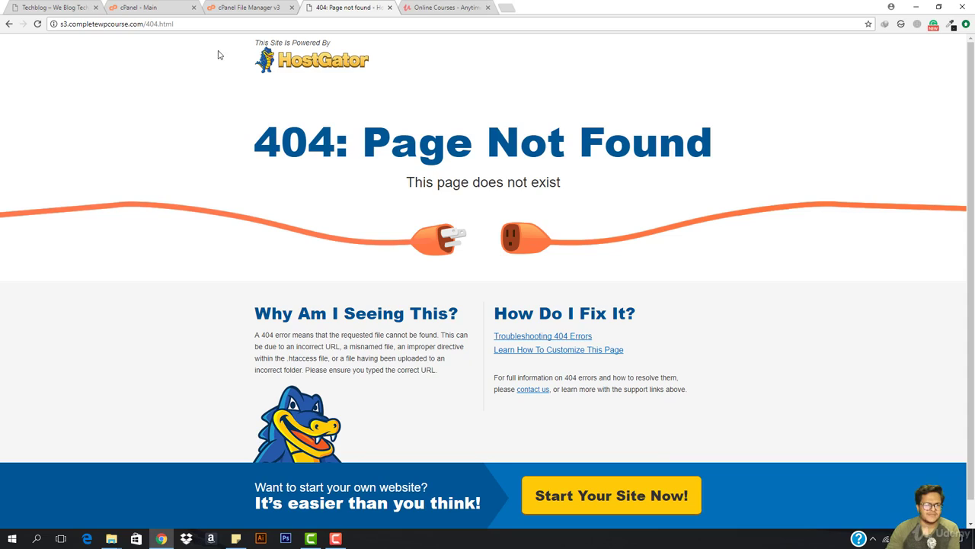
pyautogui.moveTo(217, 24); pyautogui.dragTo(146, 25)
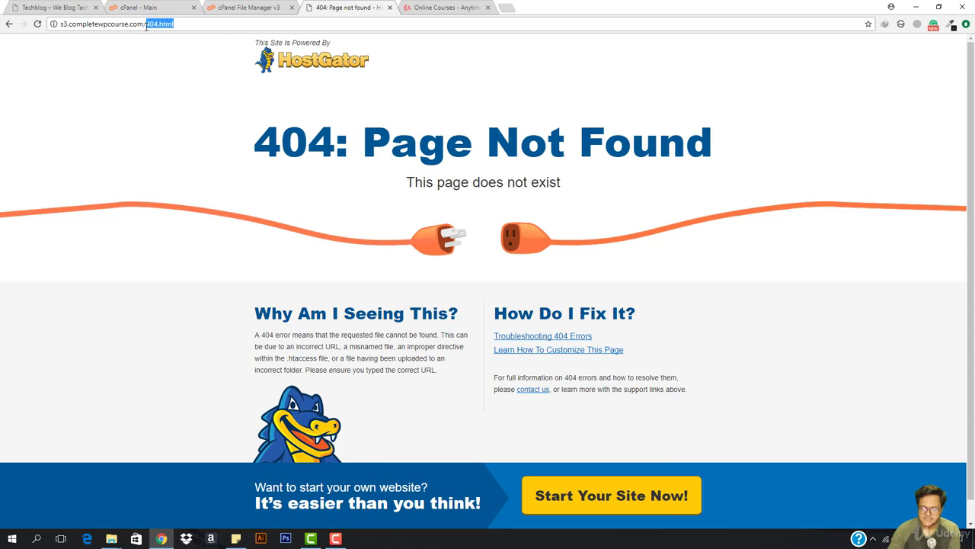
pyautogui.press('BackSpace')
pyautogui.press('Return')
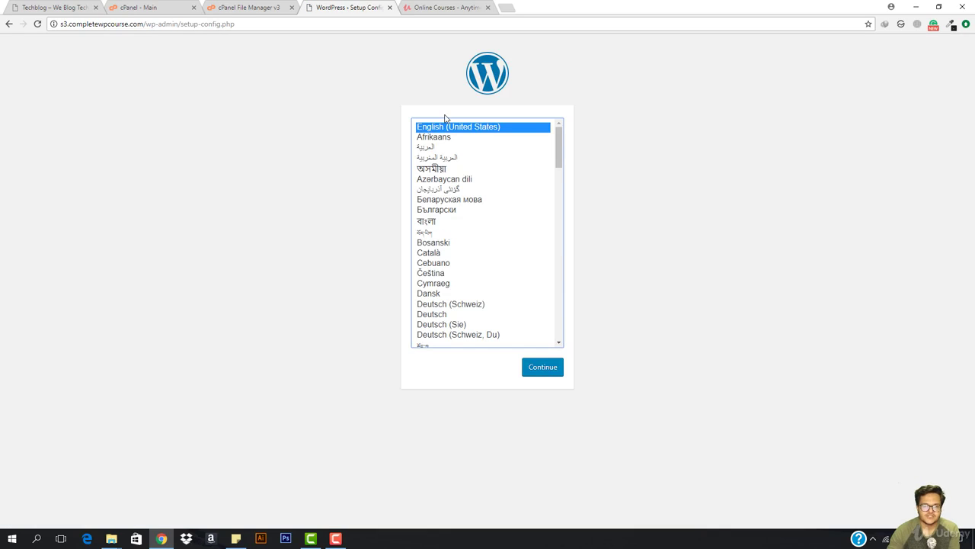
# Keep English, pass the welcome screen to the database form, then switch to the cPanel - Main tab
pyautogui.click(541, 368)
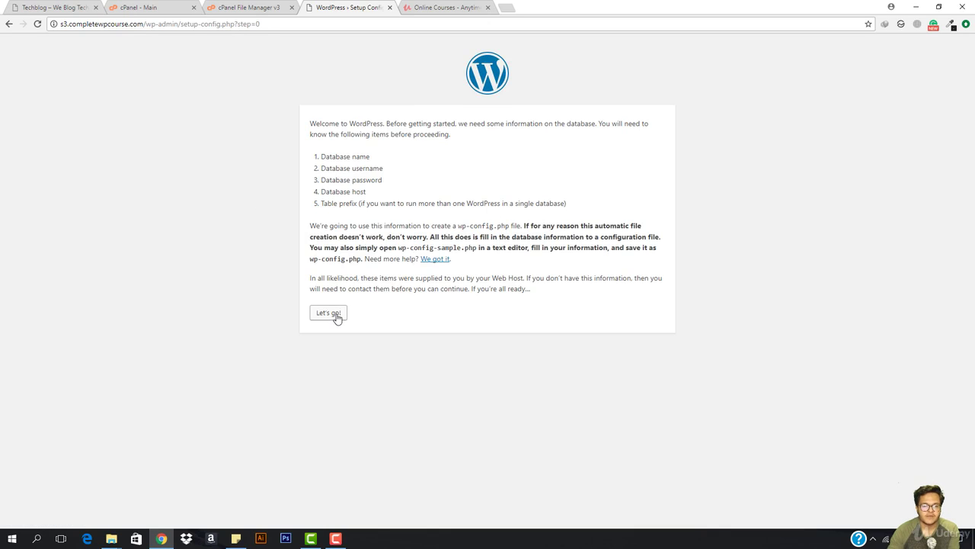
pyautogui.click(336, 318)
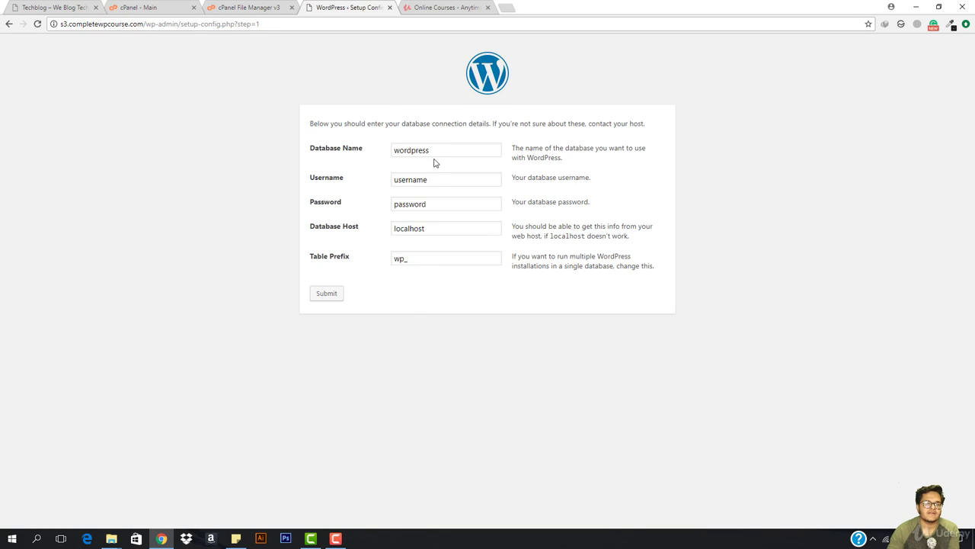
pyautogui.click(228, 7)
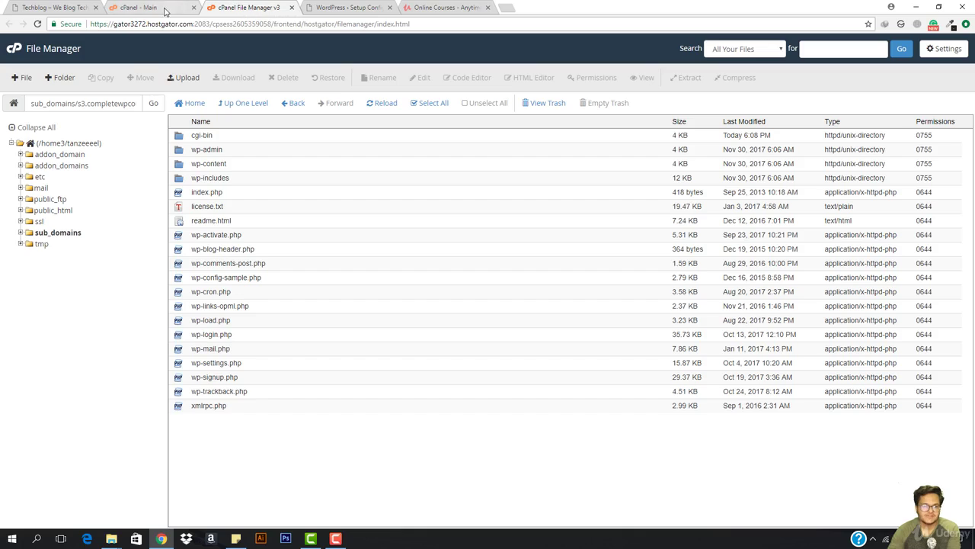
pyautogui.click(145, 7)
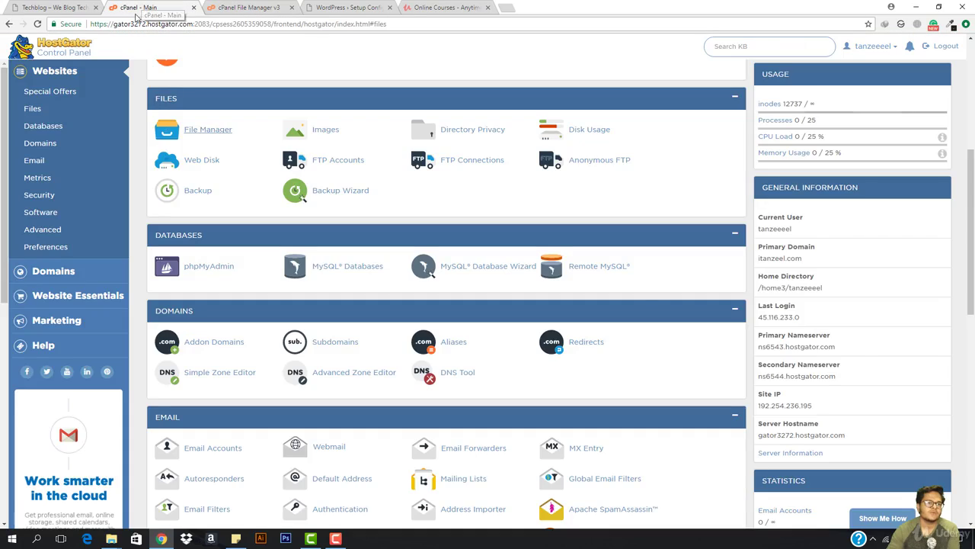
# Open MySQL Databases, close the File Manager and Online Courses tabs, and select the cwpcourse database name
pyautogui.click(31, 131)
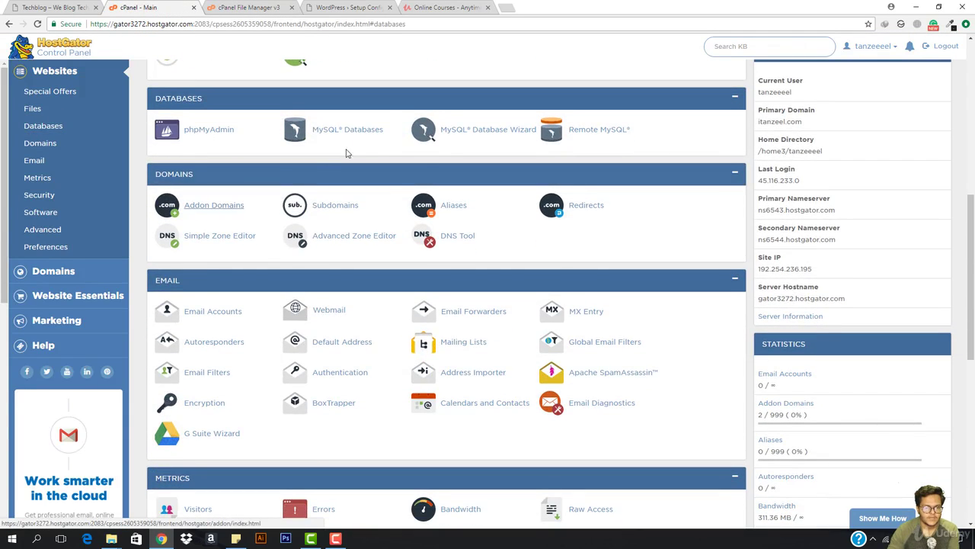
pyautogui.click(324, 134)
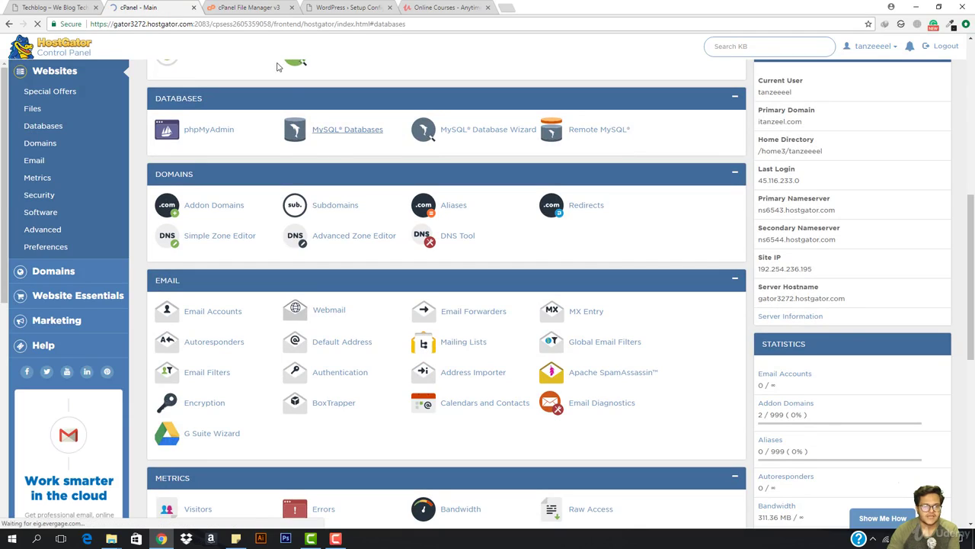
pyautogui.click(290, 8)
pyautogui.click(316, 6)
pyautogui.click(255, 7)
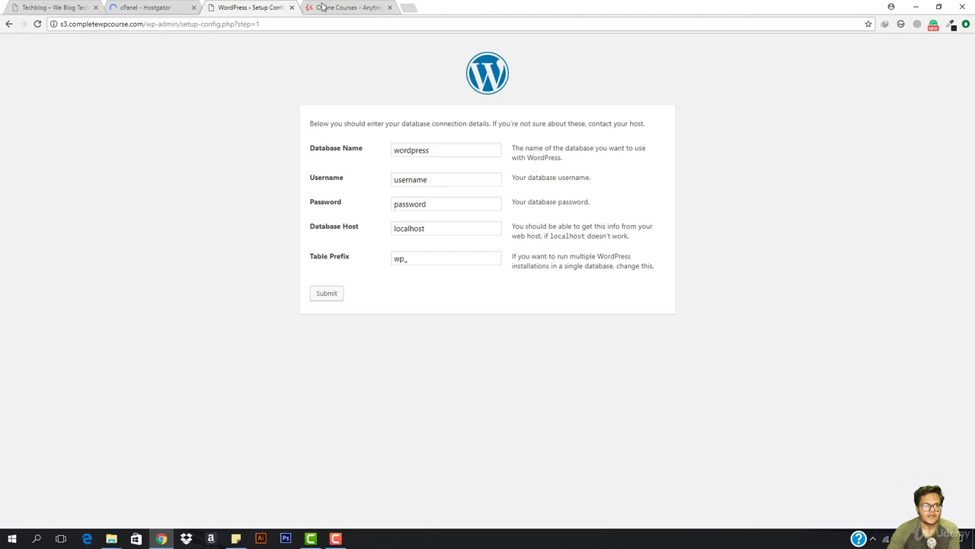
pyautogui.click(390, 7)
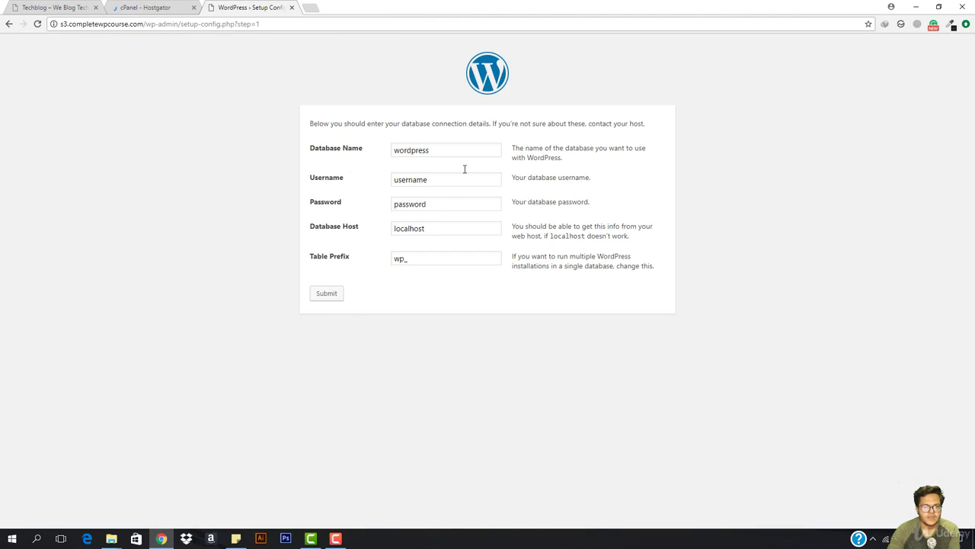
pyautogui.click(141, 7)
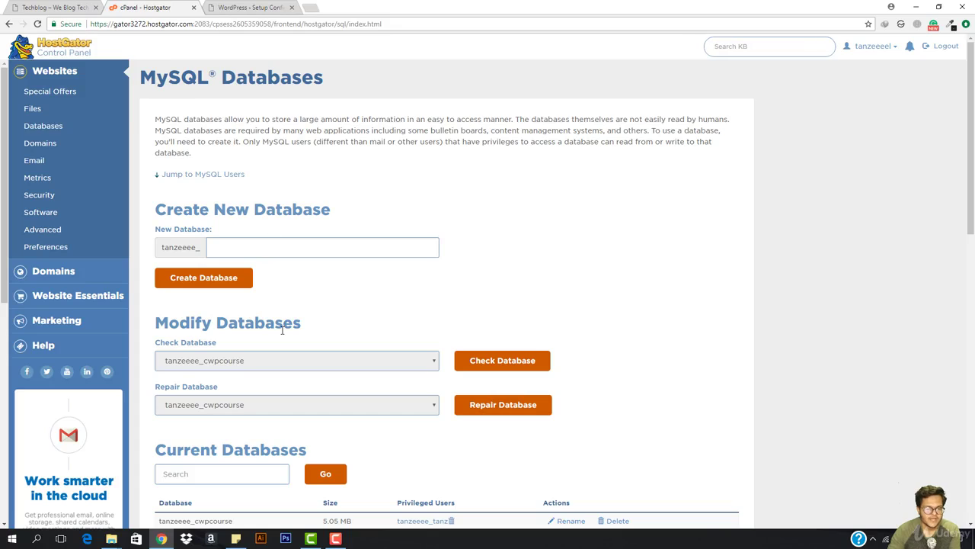
pyautogui.scroll(-4, 282, 329)
pyautogui.doubleClick(201, 215)
pyautogui.hotkey('ctrl', 'c')
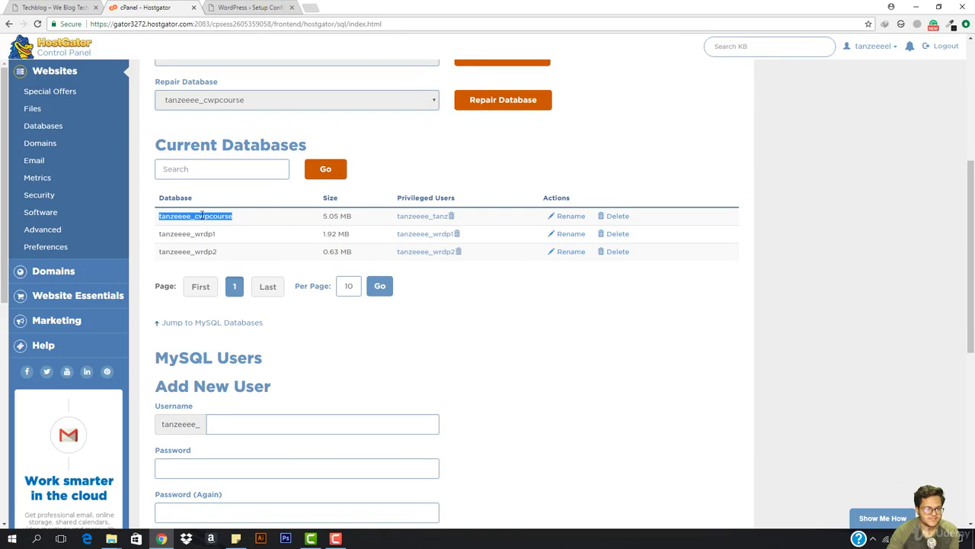
# Paste the cwpcourse database name and the database user's name into the WordPress form
pyautogui.click(241, 8)
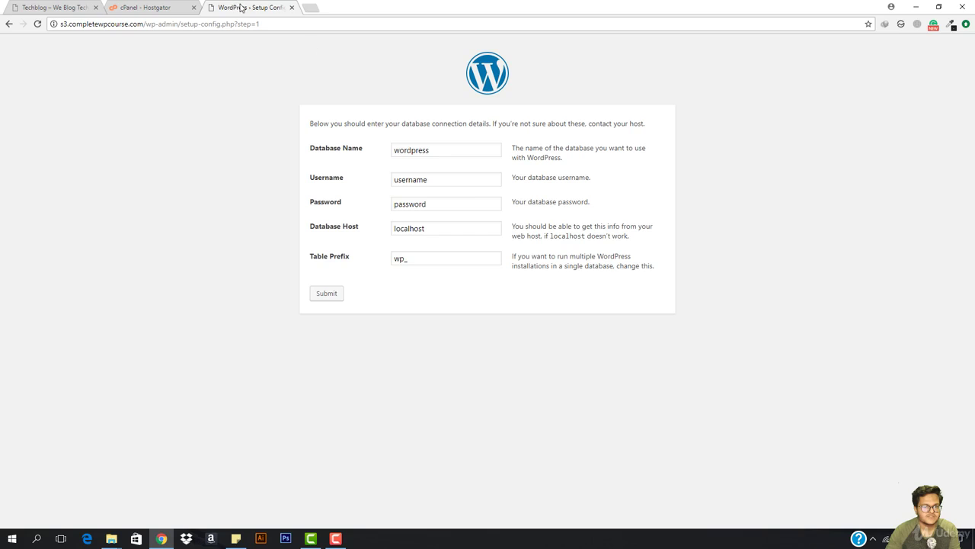
pyautogui.doubleClick(455, 153)
pyautogui.hotkey('ctrl', 'v')
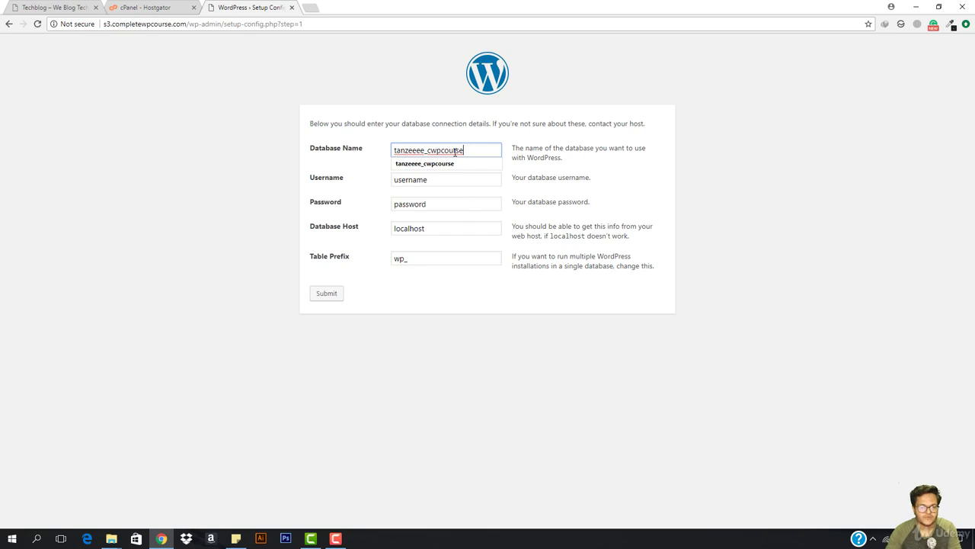
pyautogui.doubleClick(435, 182)
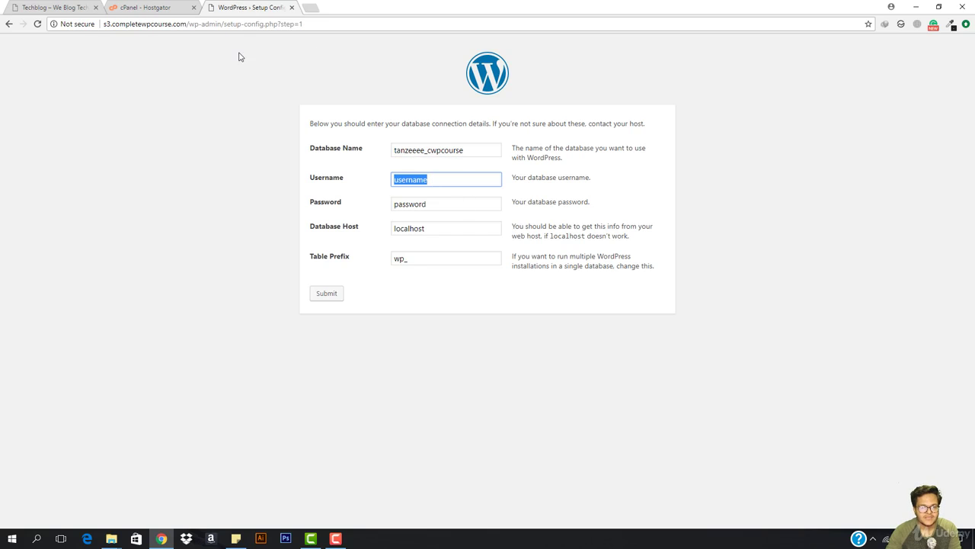
pyautogui.click(183, 7)
pyautogui.moveTo(410, 218); pyautogui.dragTo(448, 226)
pyautogui.hotkey('ctrl', 'c')
pyautogui.click(267, 6)
pyautogui.hotkey('ctrl', 'v')
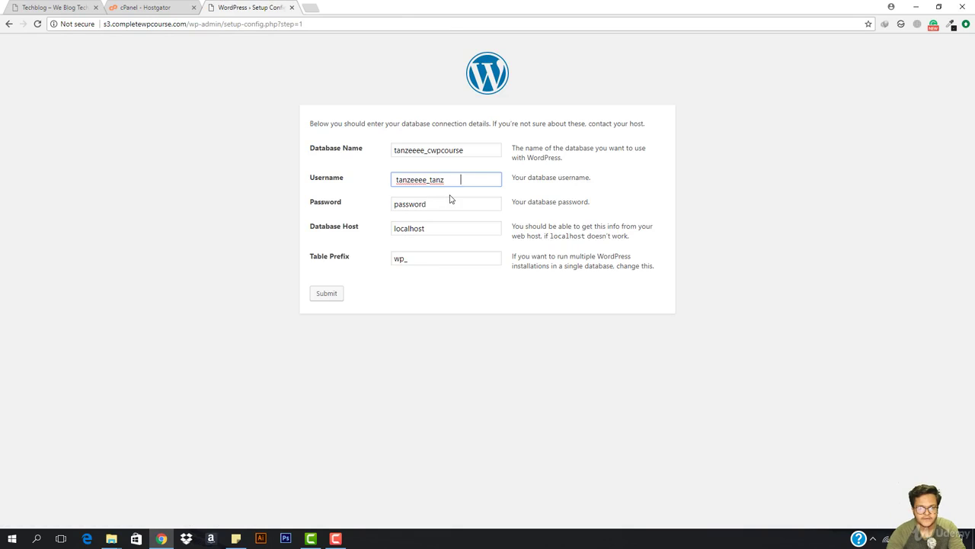
pyautogui.press('BackSpace')
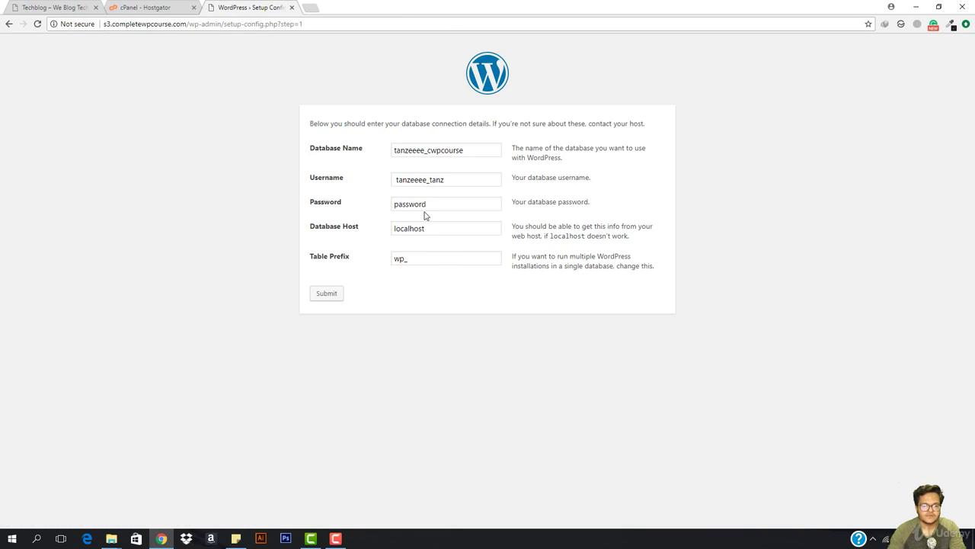
# Set table prefix wps3_, fill in the database password, and submit the connection details
pyautogui.doubleClick(427, 204)
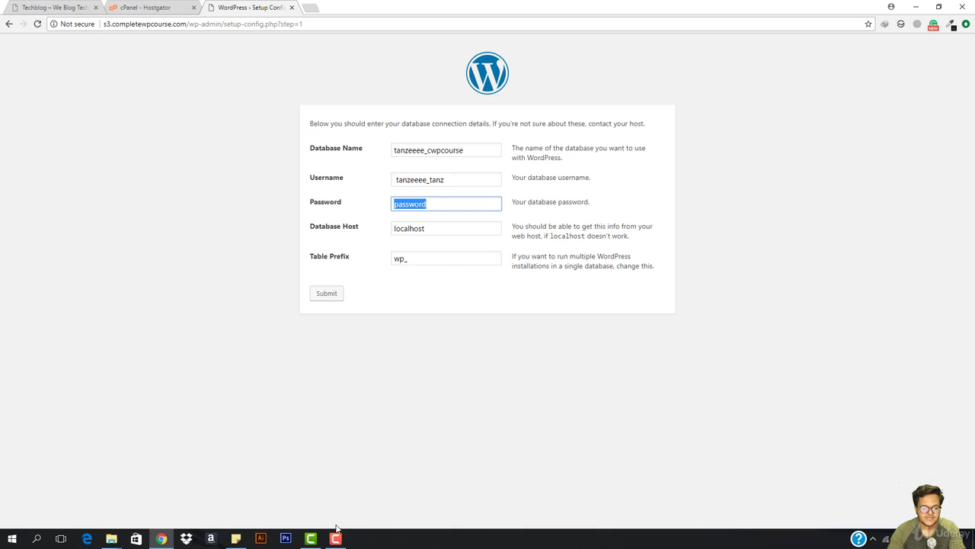
pyautogui.click(406, 259)
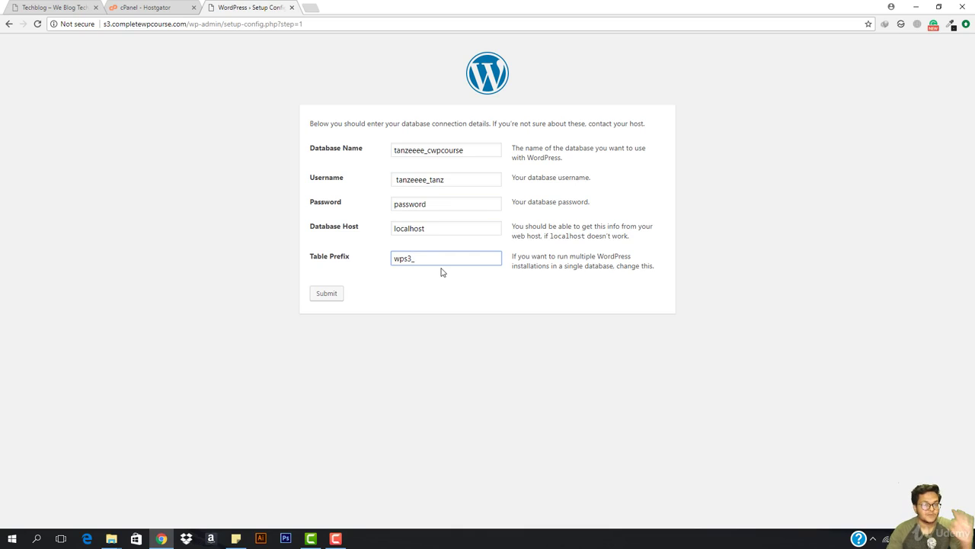
pyautogui.write('_')
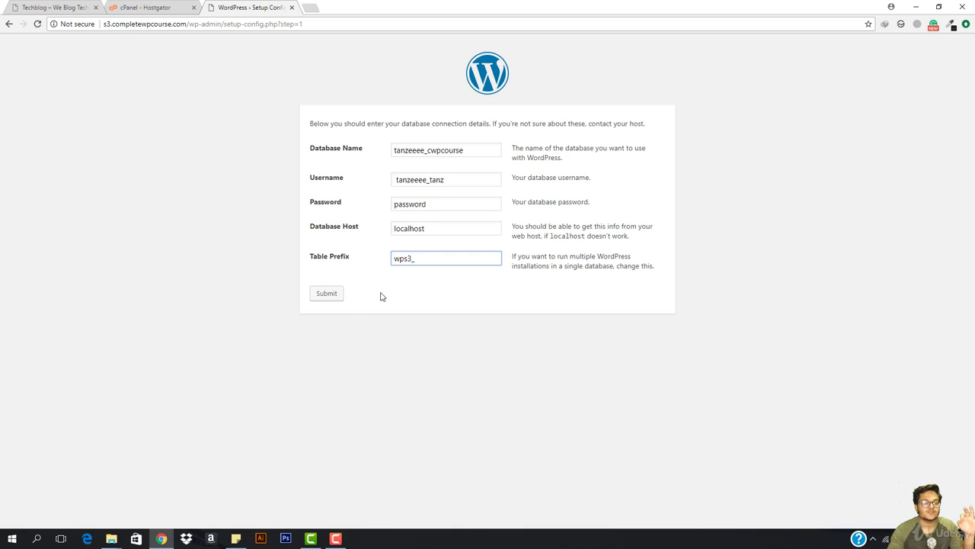
pyautogui.click(440, 202)
pyautogui.doubleClick(440, 201)
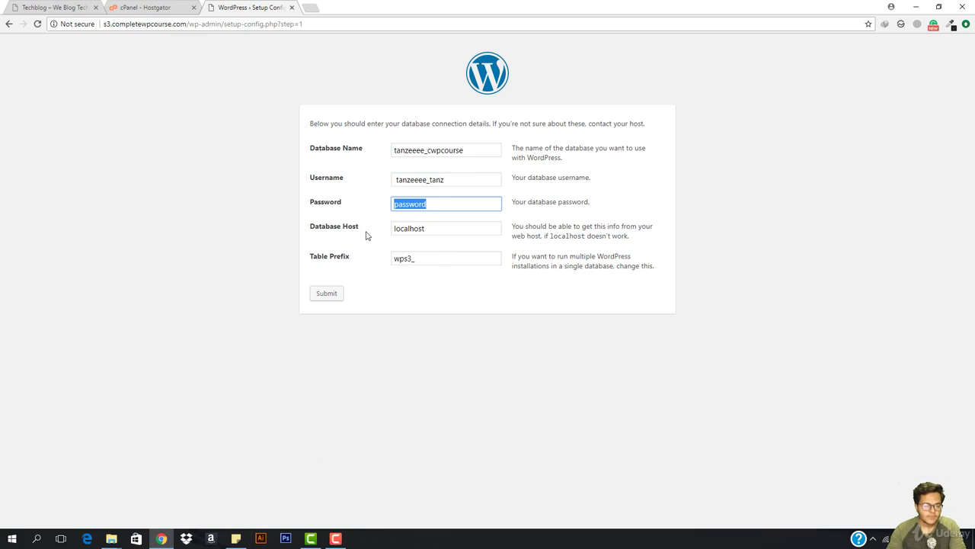
pyautogui.click(335, 539)
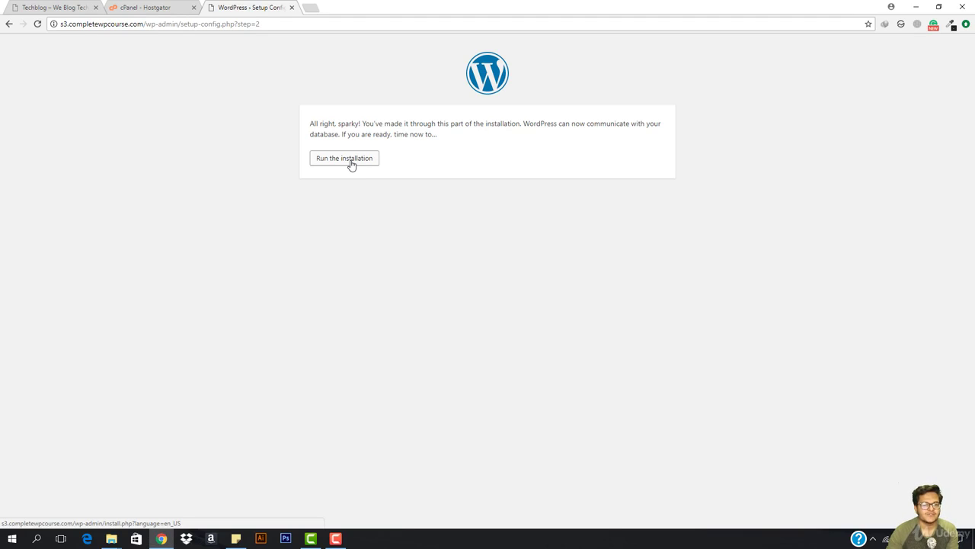
# Run the installation, title the site Next Door Events, and enter the admin username
pyautogui.click(345, 158)
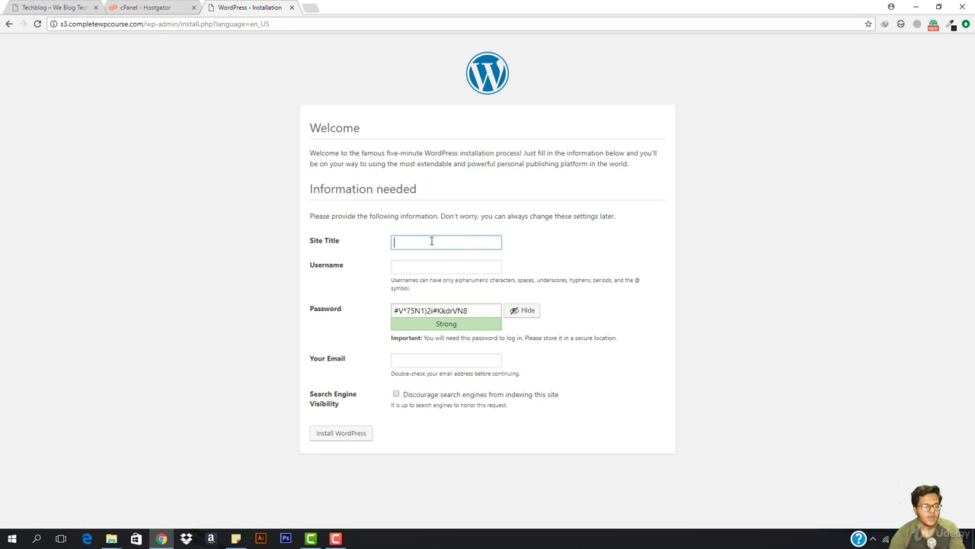
pyautogui.write('Next Door Events')
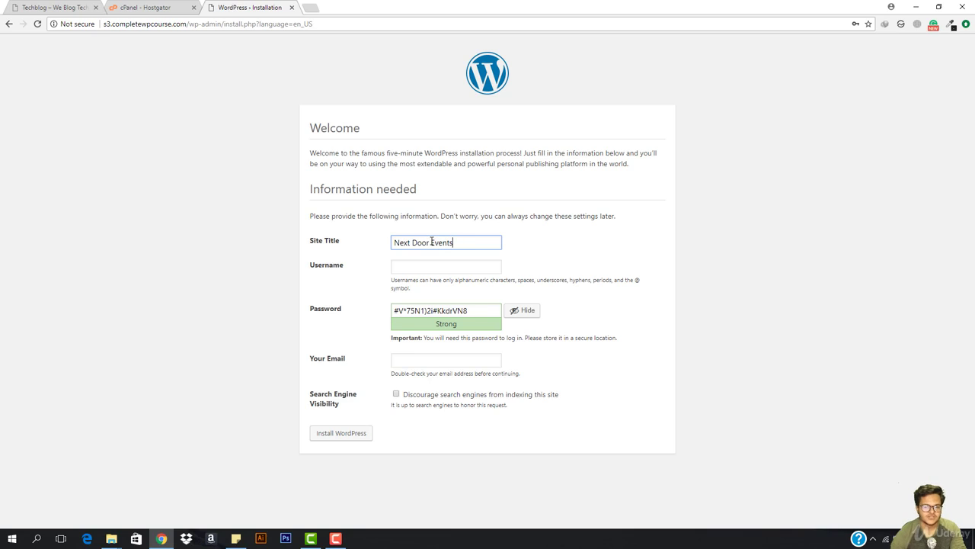
pyautogui.click(419, 263)
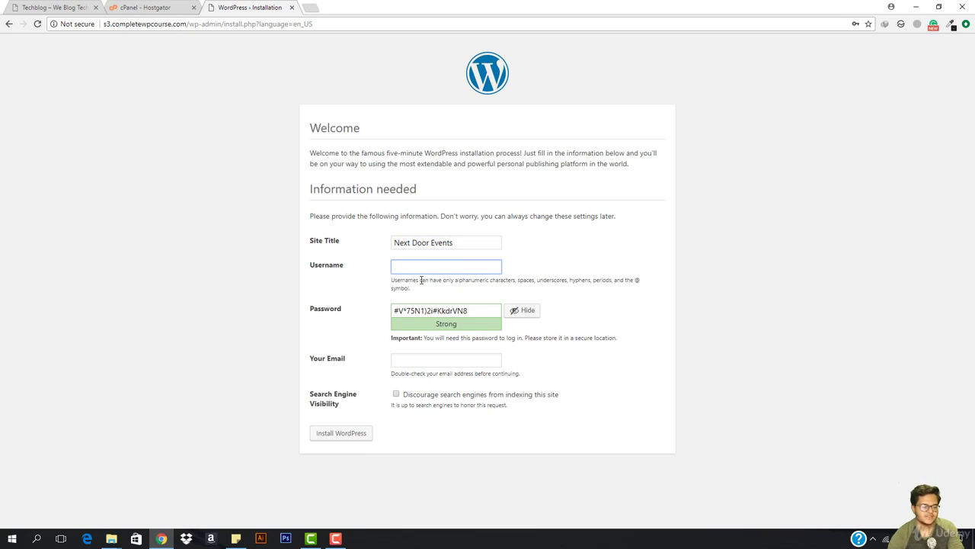
pyautogui.write('tanzeel')
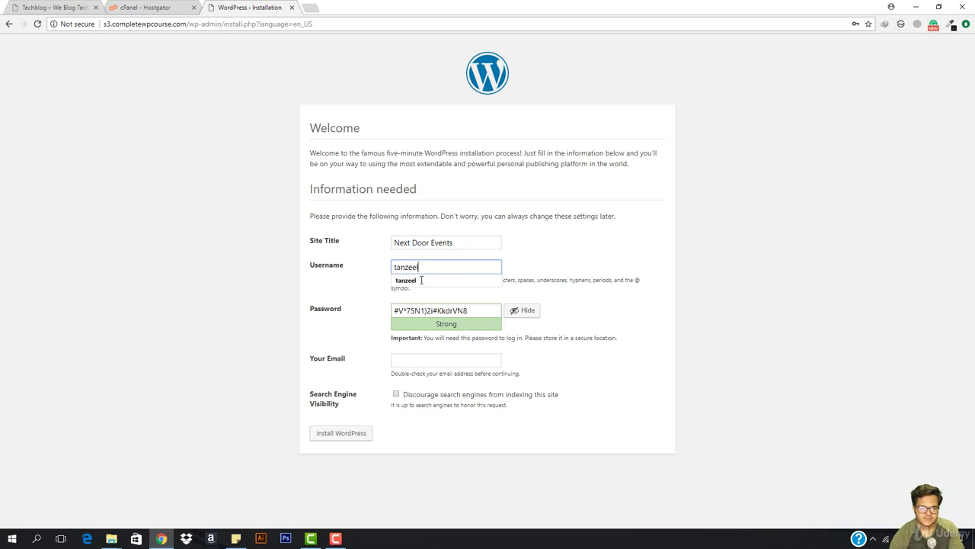
# Replace the generated admin password, fill in the admin e-mail, and install WordPress
pyautogui.click(518, 310)
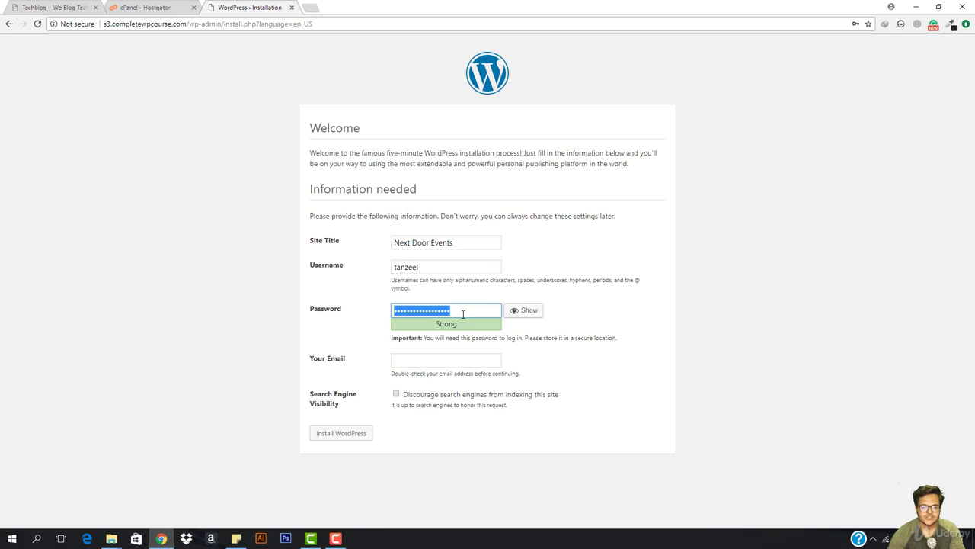
pyautogui.click(462, 314)
pyautogui.hotkey('ctrl', 'a')
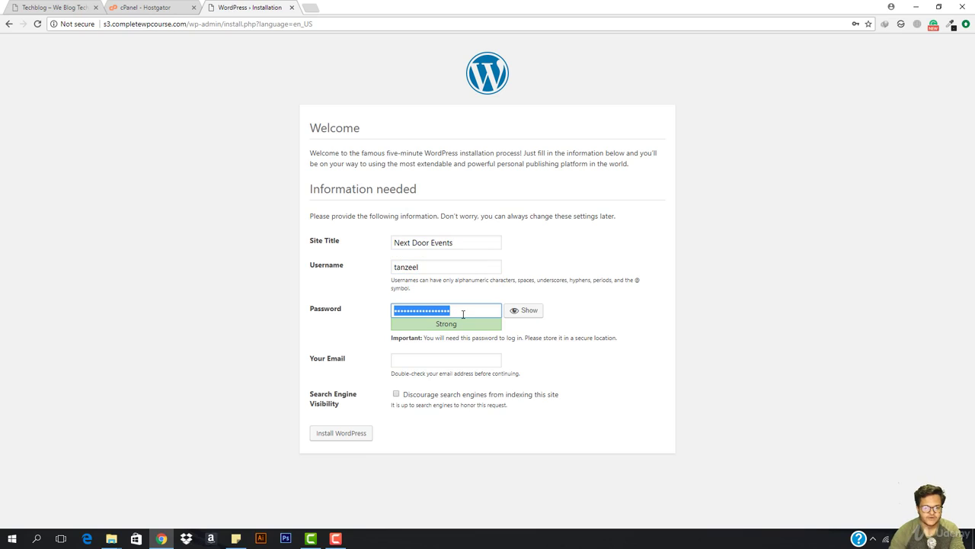
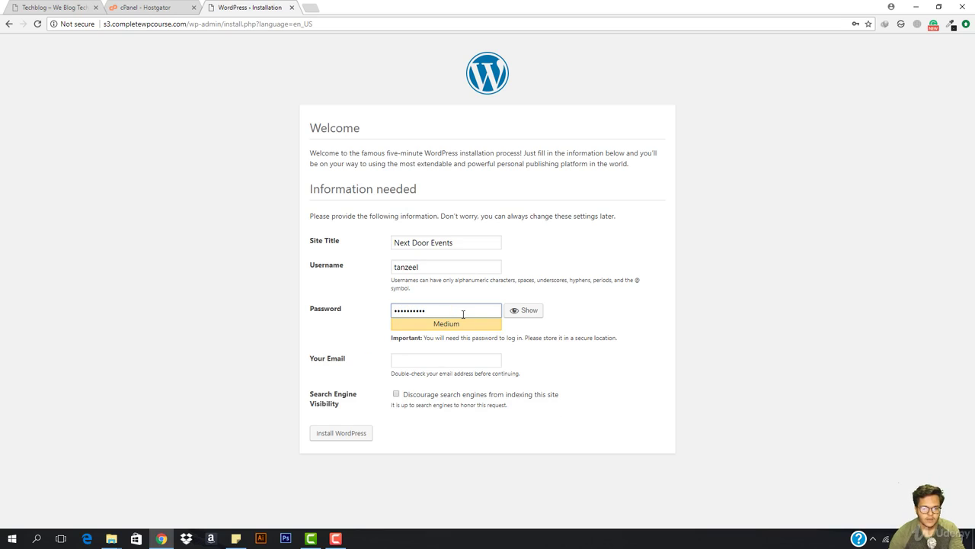
pyautogui.click(446, 365)
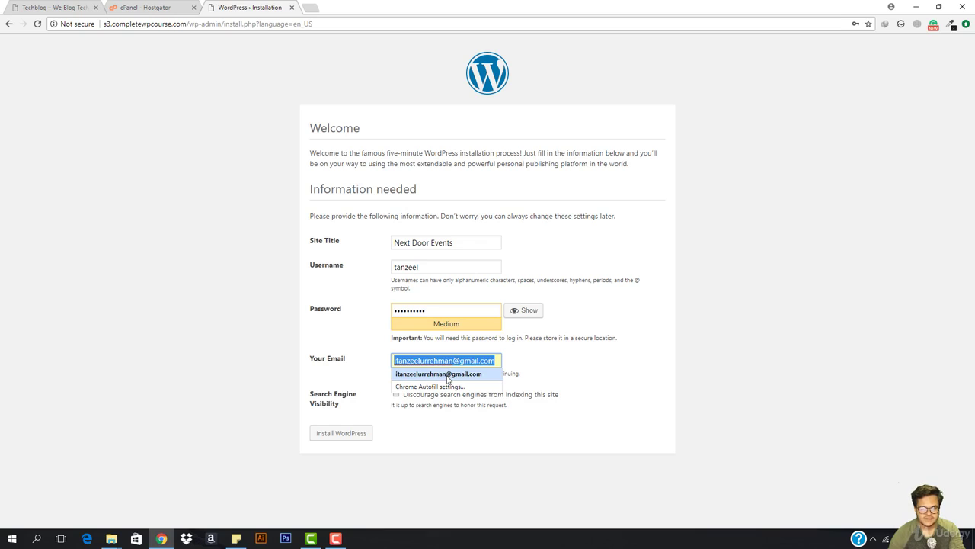
pyautogui.click(448, 374)
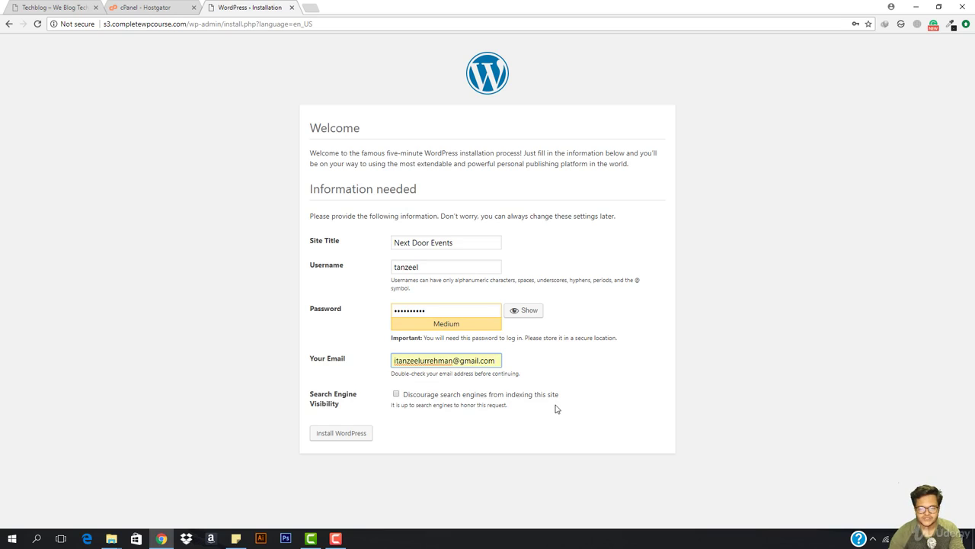
pyautogui.click(354, 434)
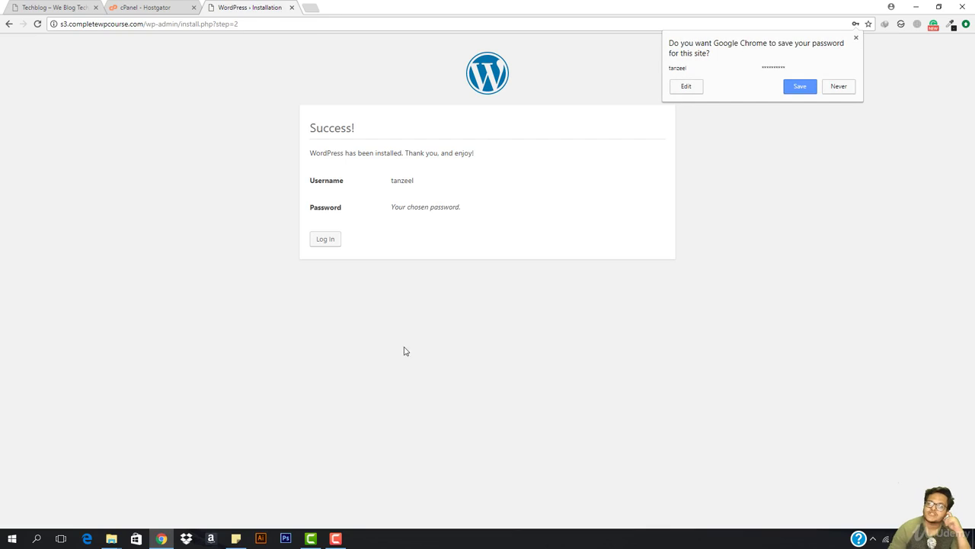
# Log in with the saved admin username and its password to open the Next Door Events Dashboard
pyautogui.click(330, 247)
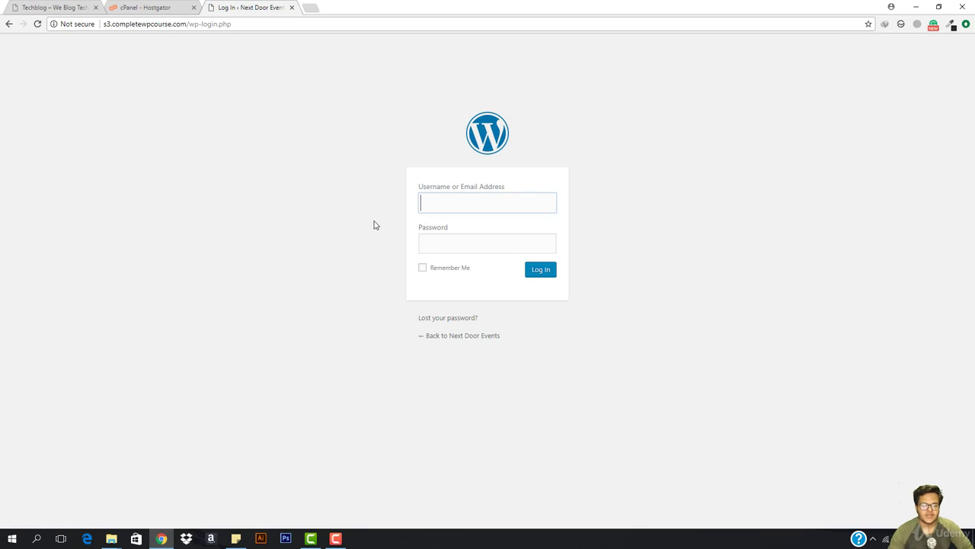
pyautogui.click(442, 202)
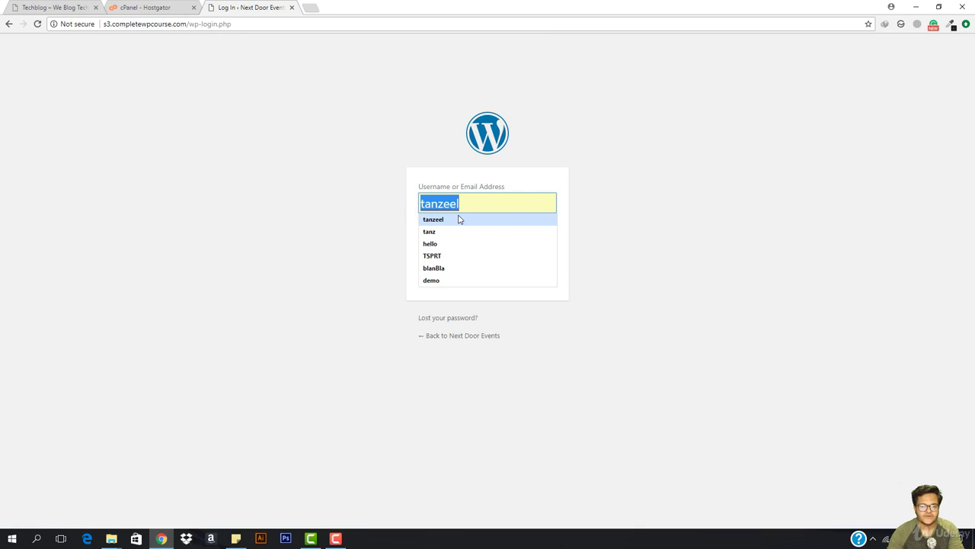
pyautogui.click(459, 220)
pyautogui.click(476, 241)
pyautogui.write('••')
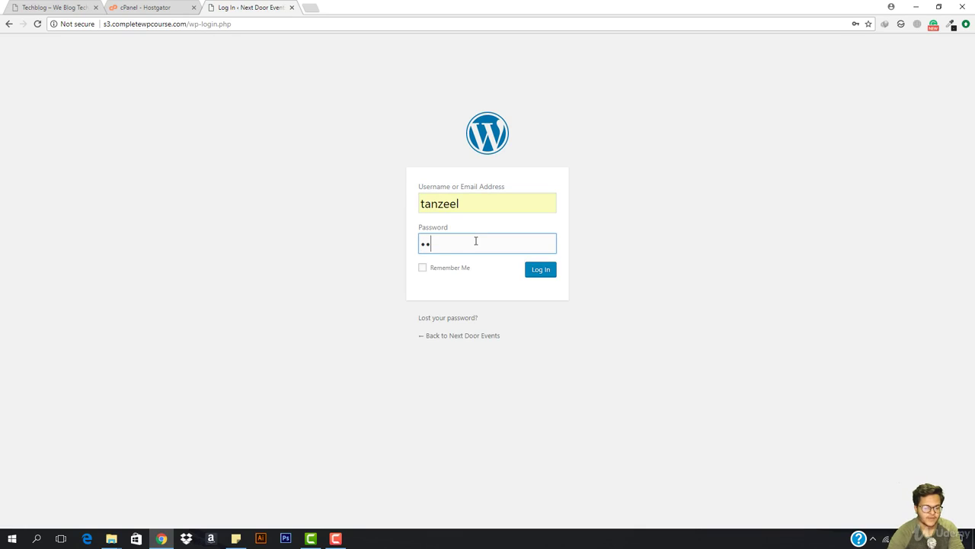
pyautogui.write('•••••••')
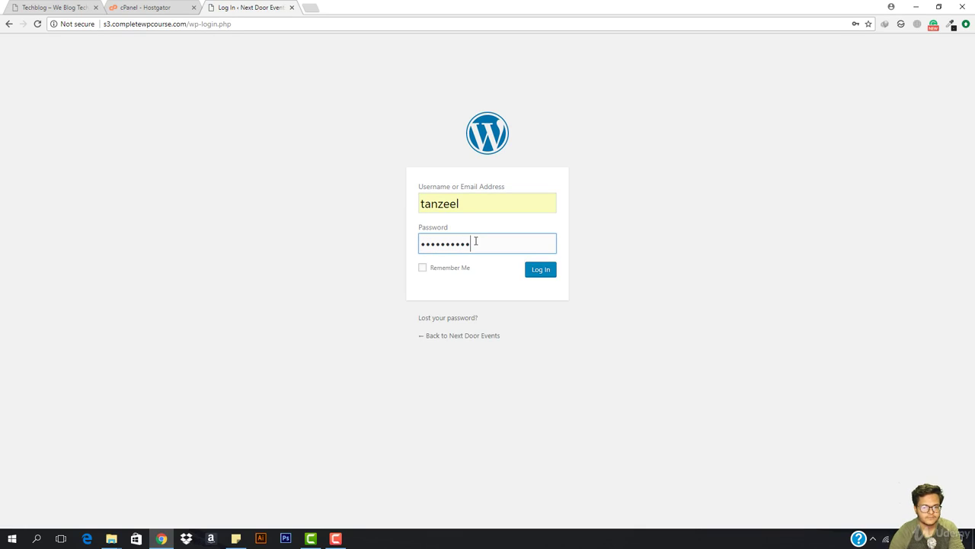
pyautogui.press('Return')
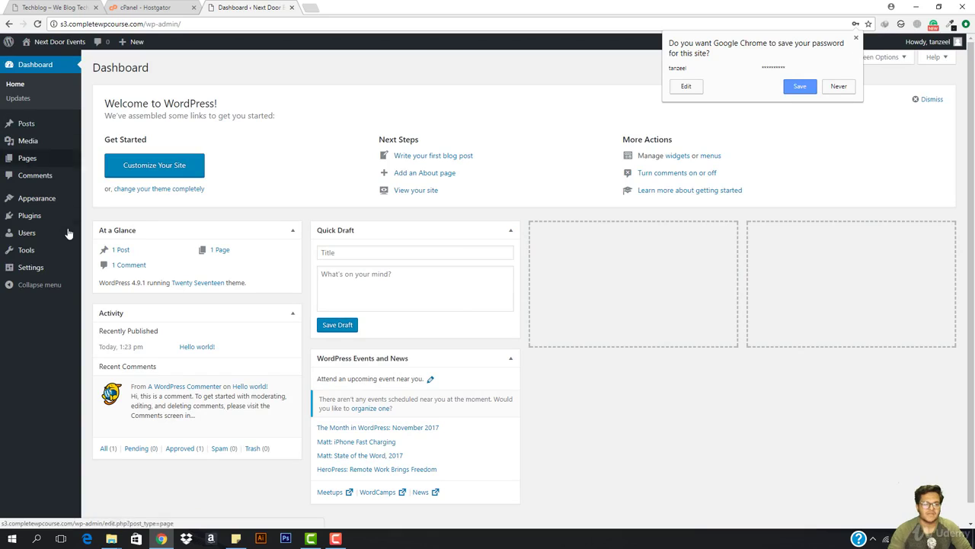
pyautogui.moveTo(43, 200)
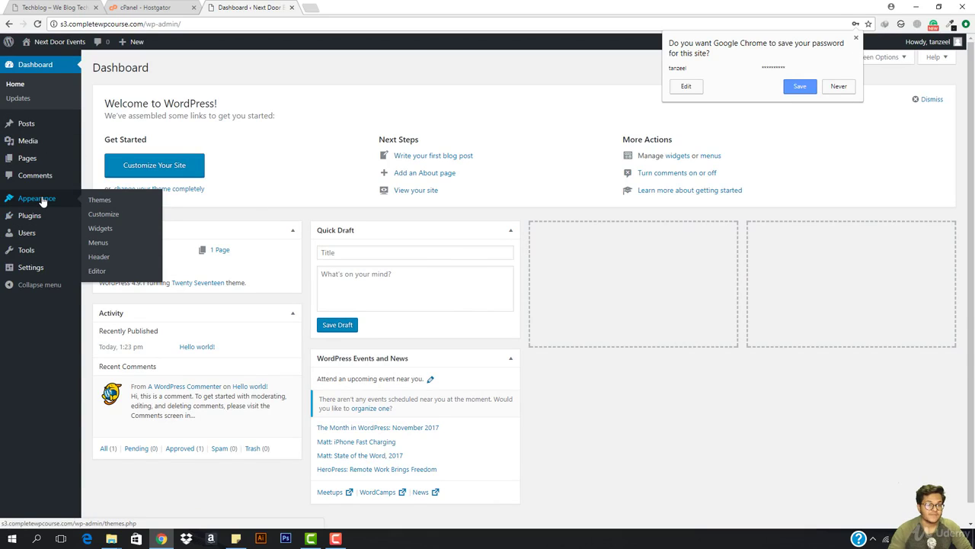